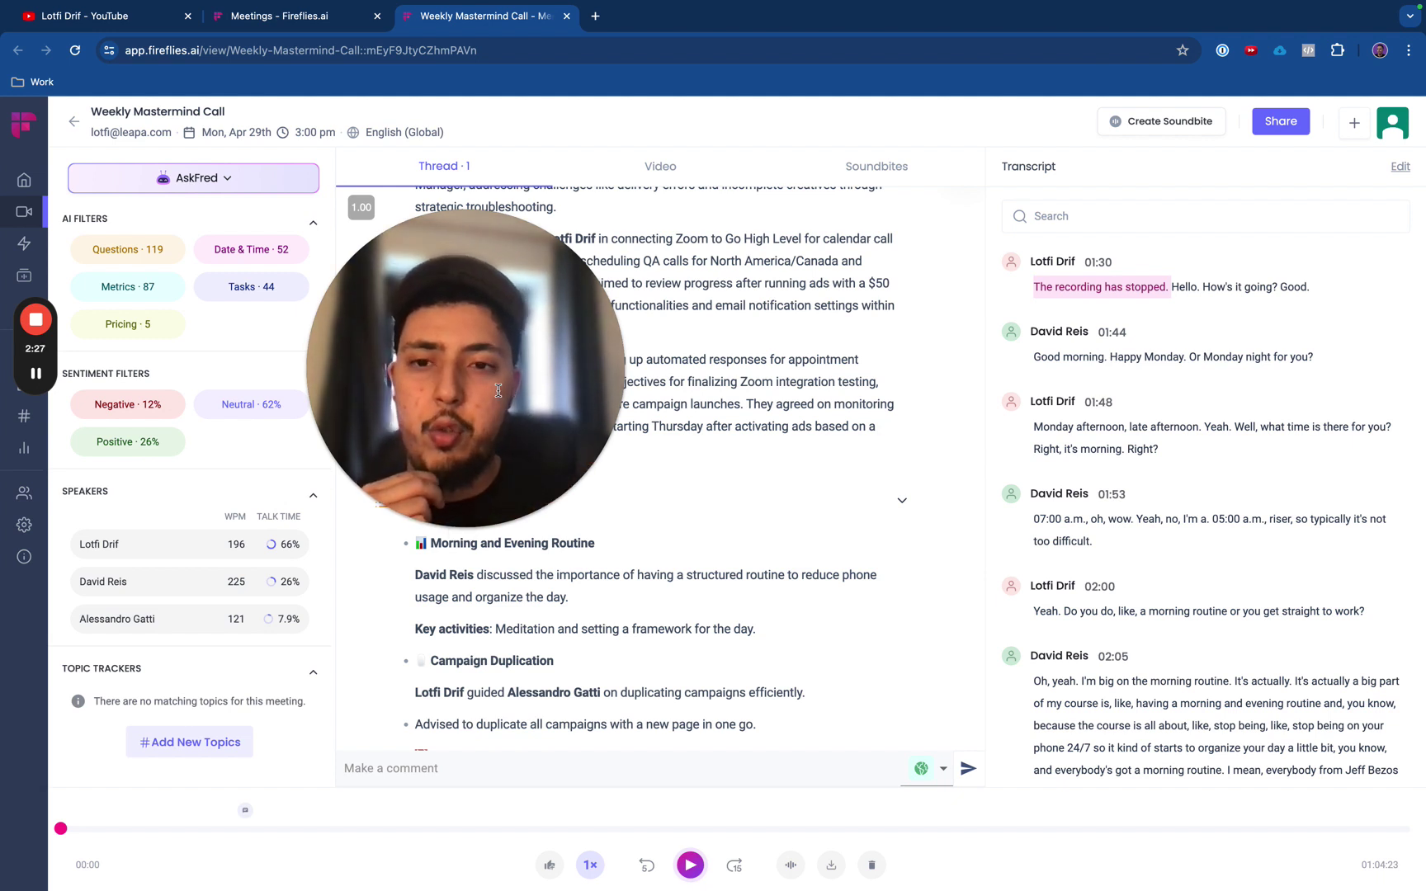
Step: Review the overview, notes and action items in the Weekly Mastermind Call summary
left_click_drag(498, 390, 306, 410)
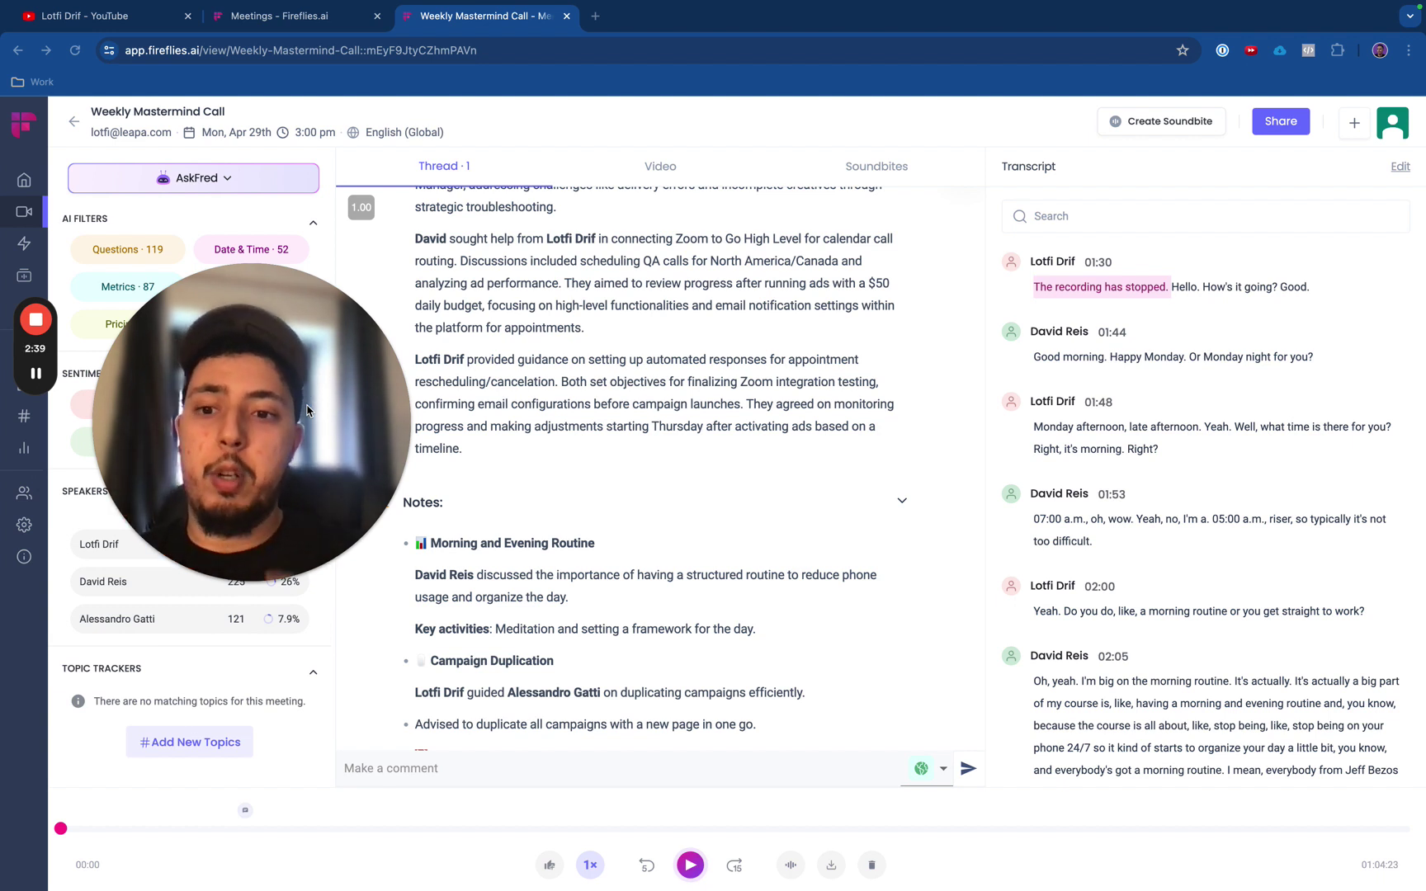
scroll(801, 345, "up", 2)
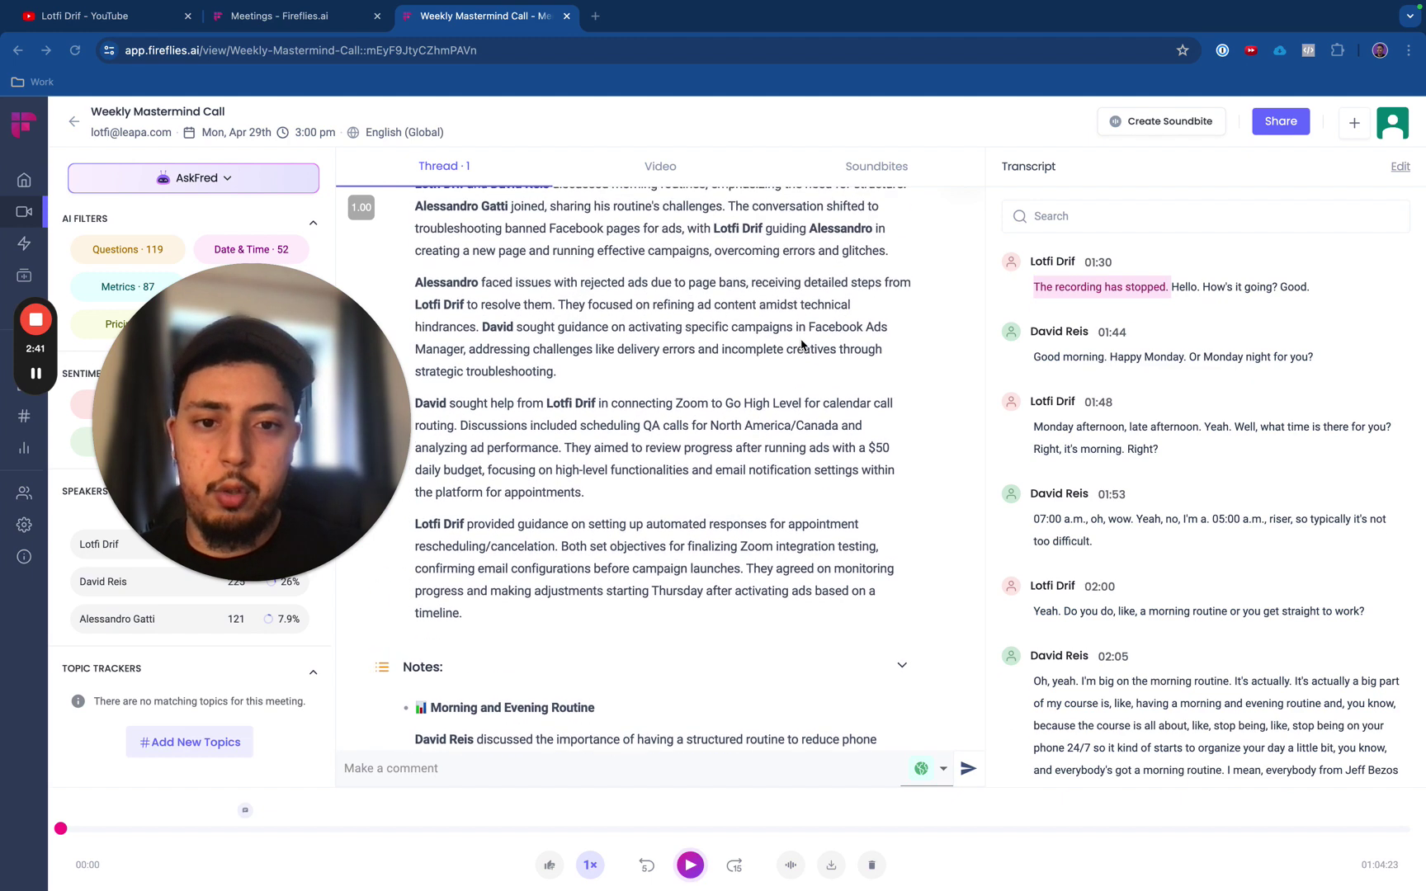
scroll(801, 345, "up", 2)
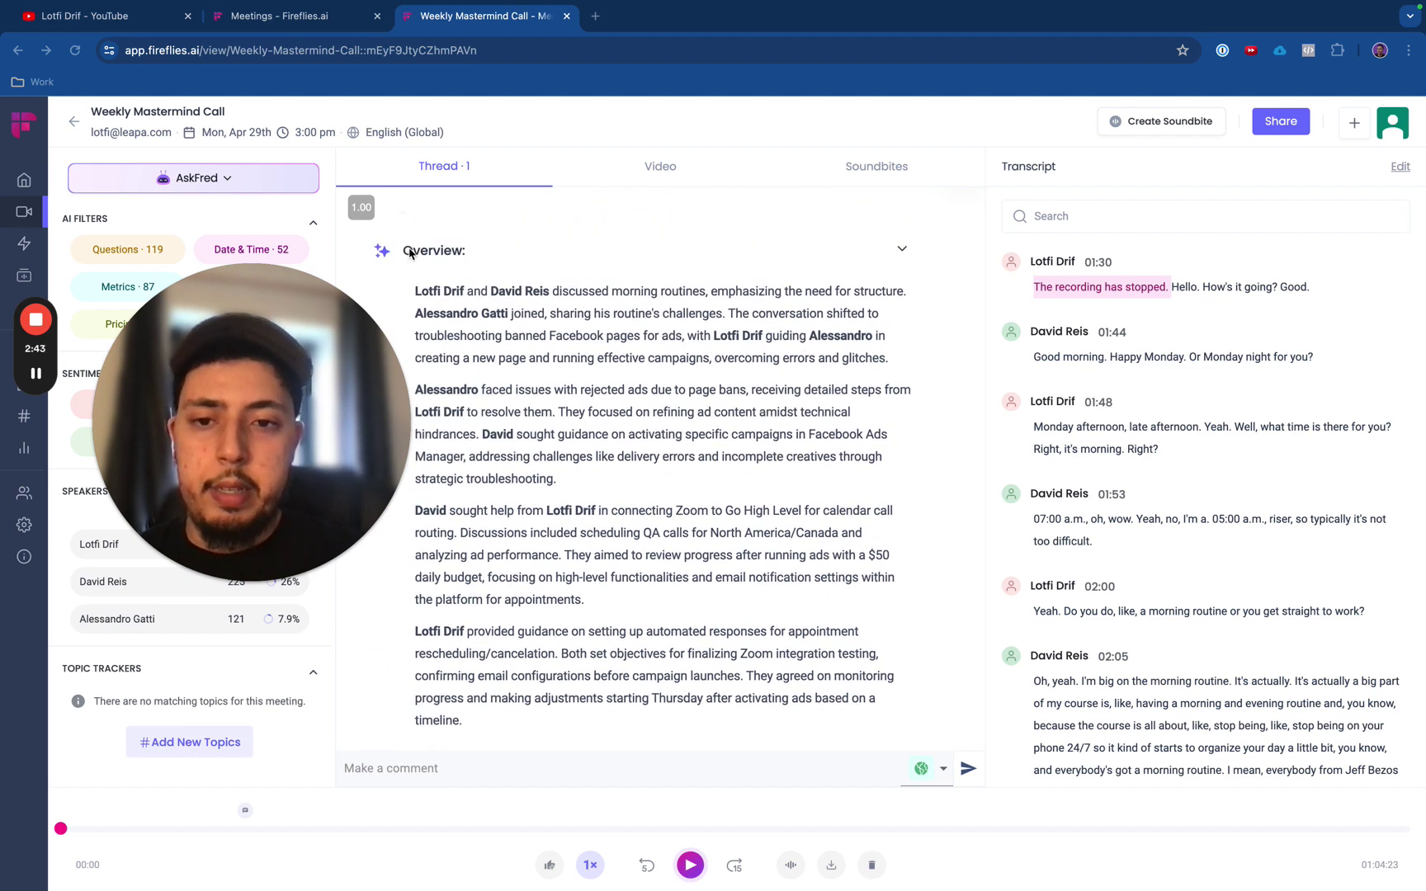
scroll(504, 261, "down", 1)
scroll(619, 382, "down", 3)
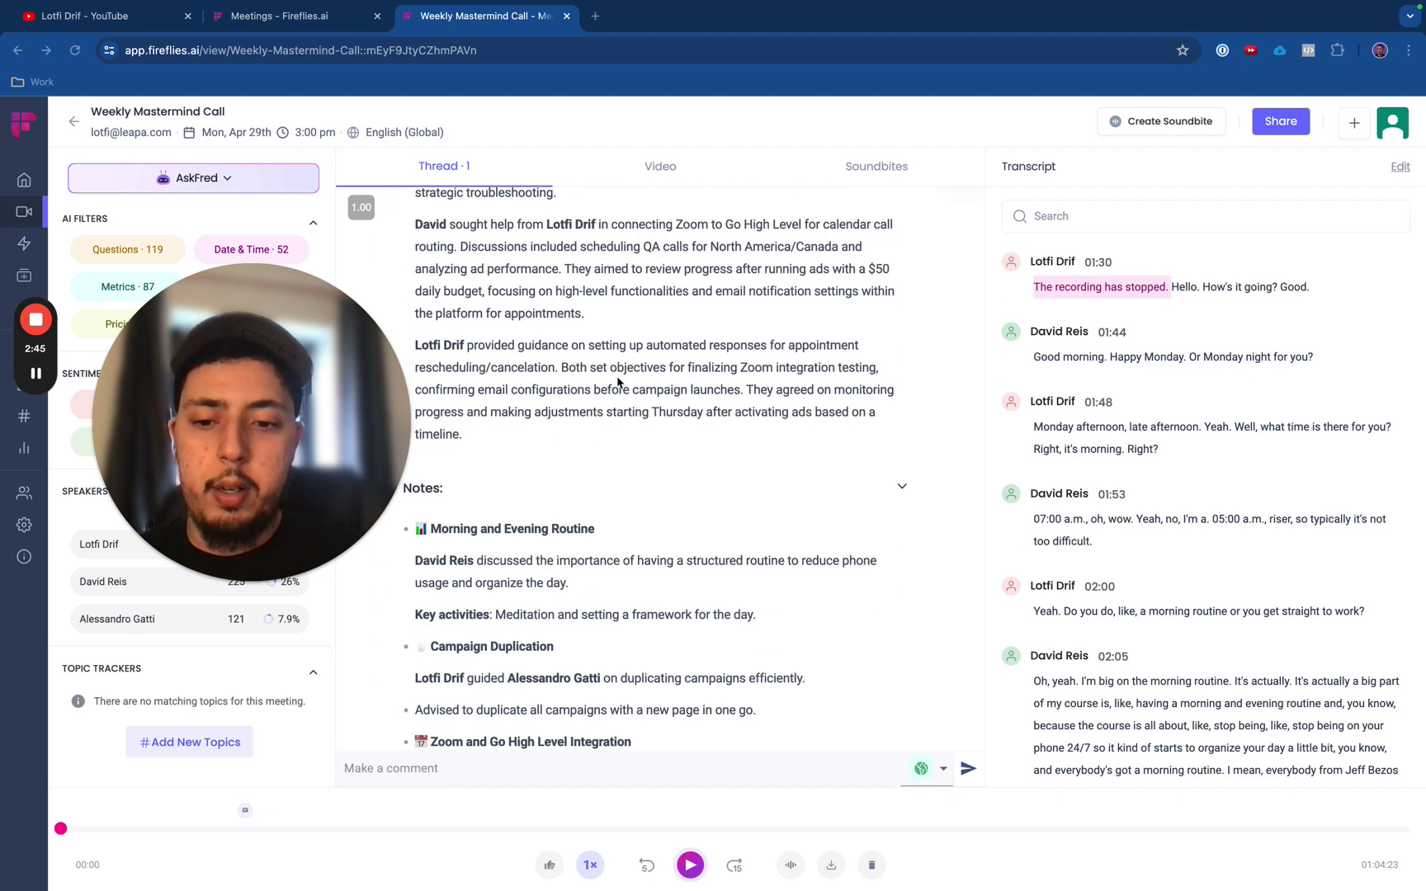
scroll(619, 382, "down", 4)
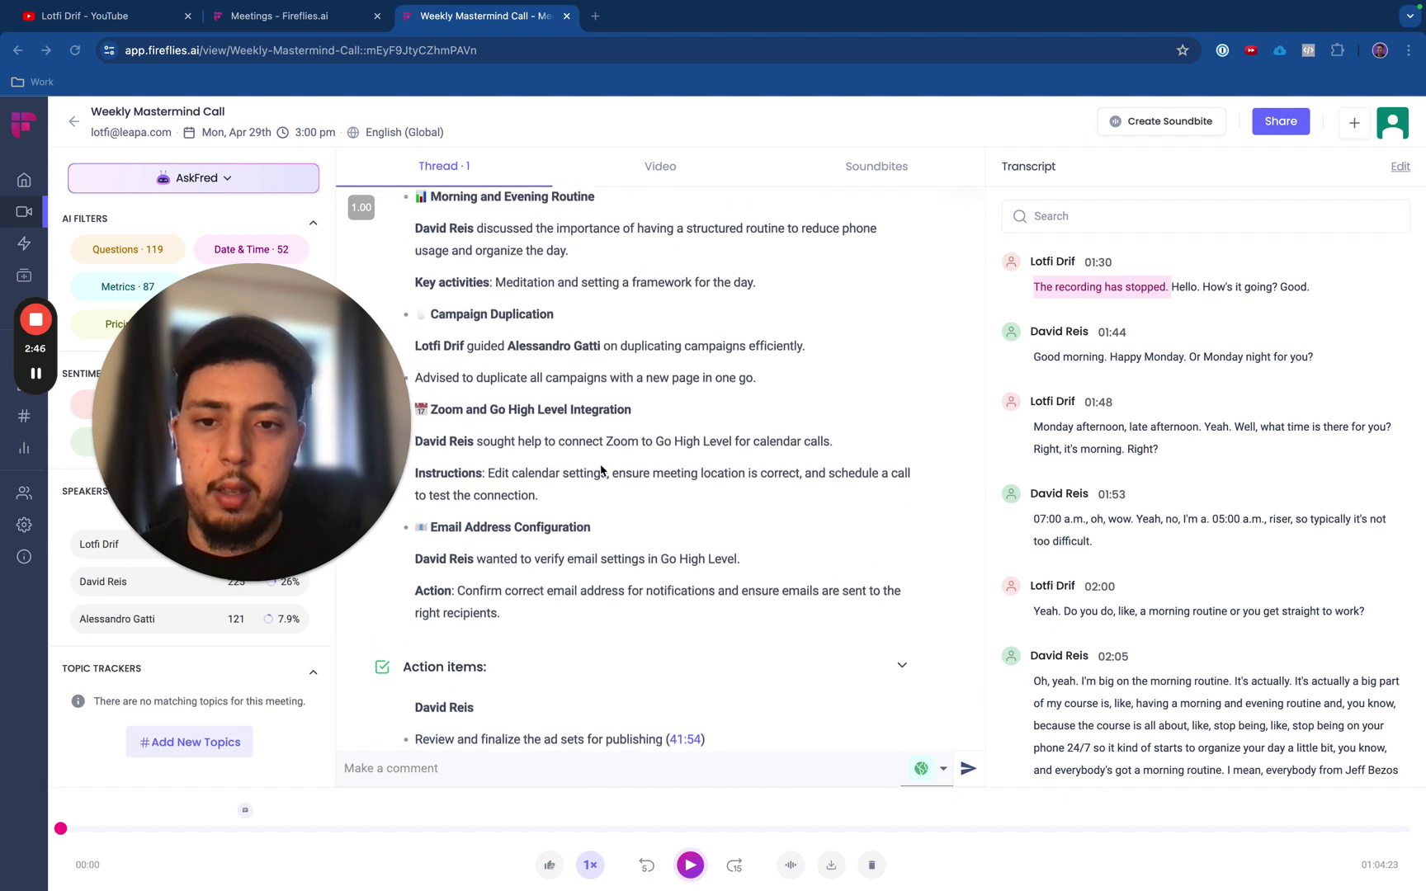
scroll(601, 471, "down", 3)
scroll(549, 471, "down", 1)
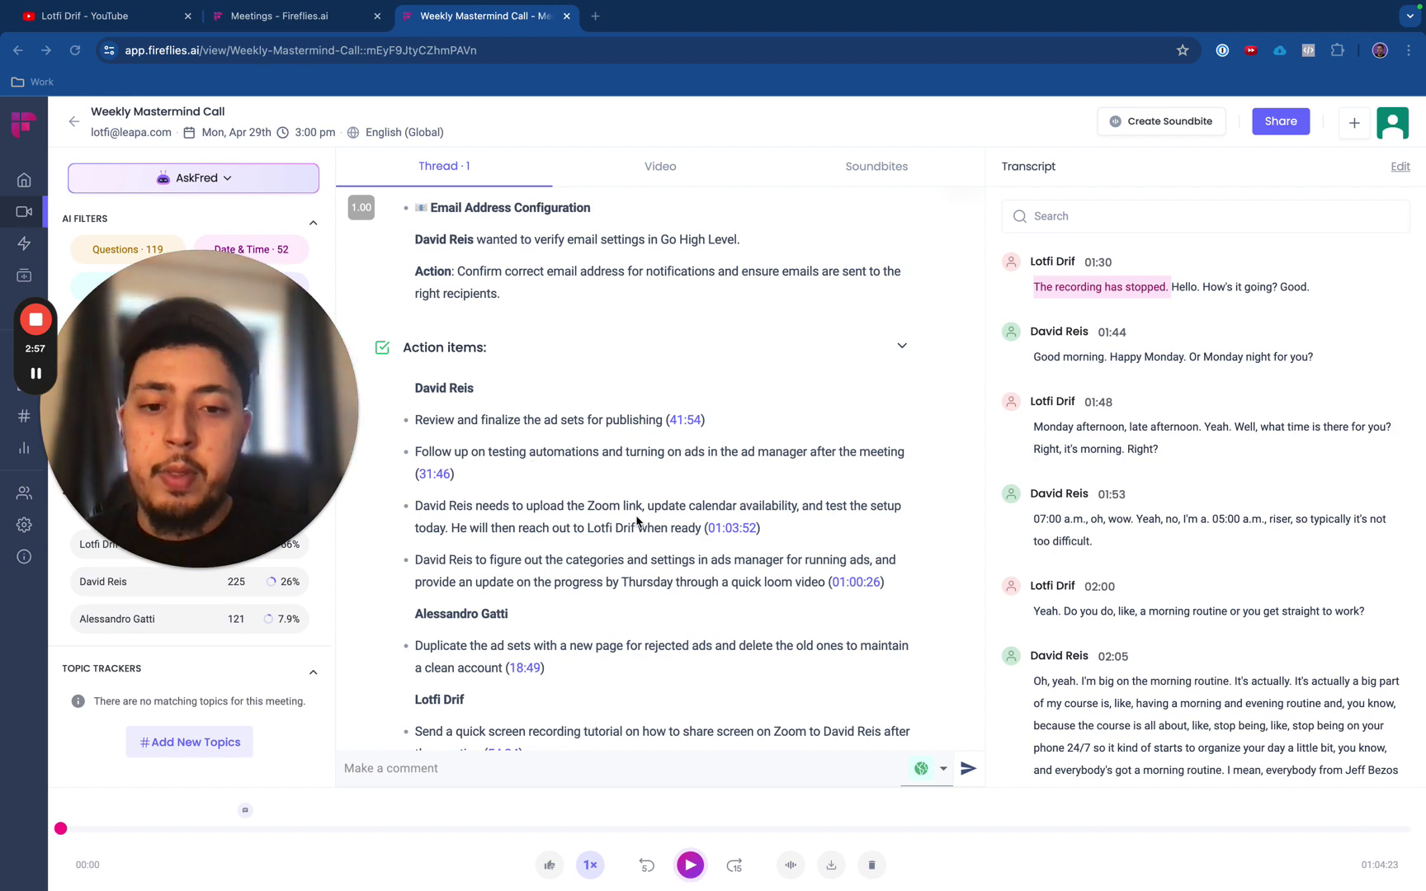
scroll(635, 538, "down", 1)
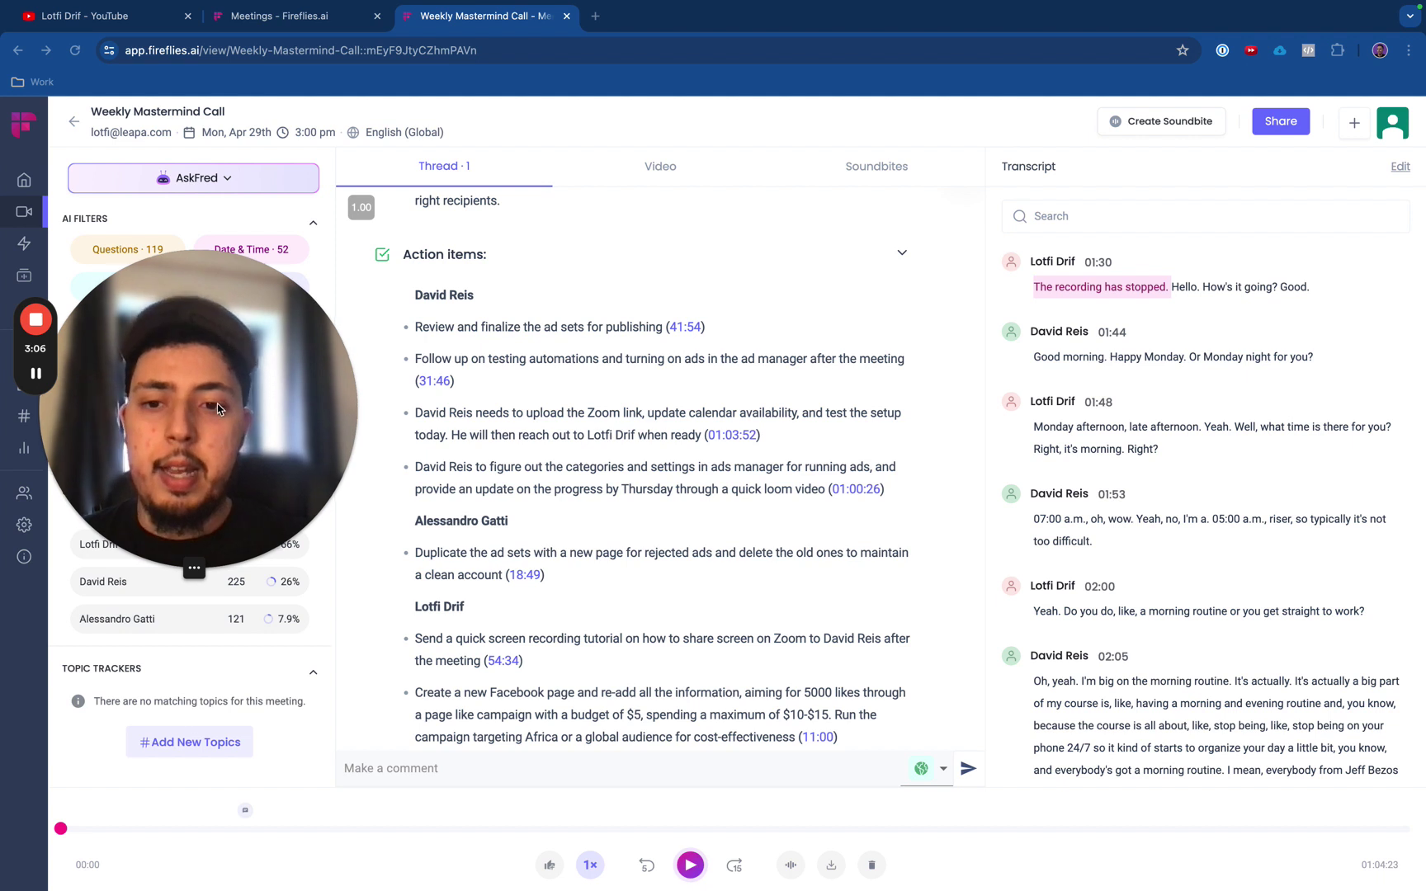
left_click_drag(290, 456, 648, 333)
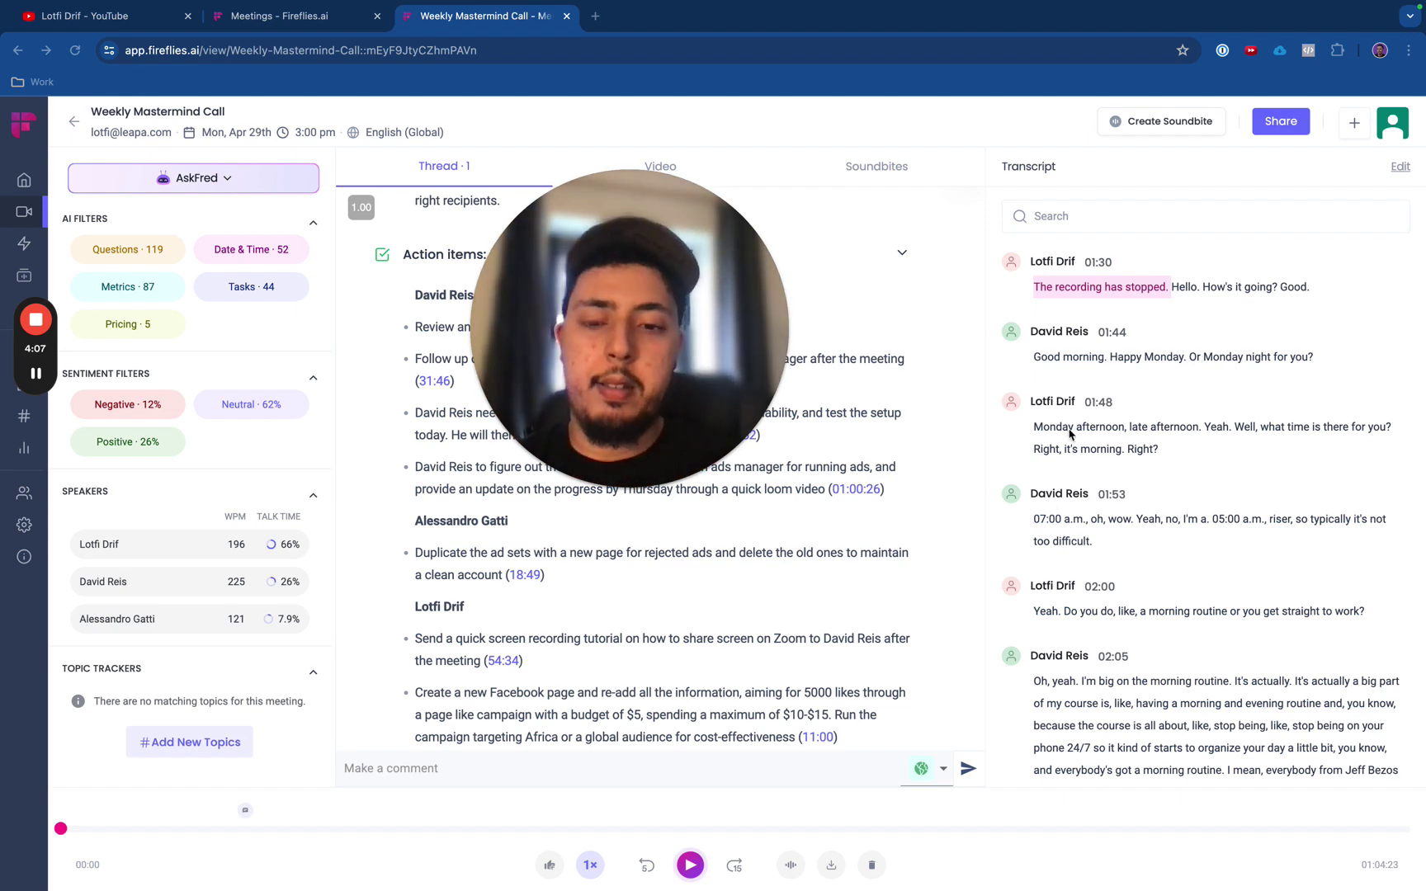
Step: Examine the chapter outline below the meeting's action items and return to the overview section
left_click_drag(684, 332, 342, 291)
scroll(508, 520, "down", 5)
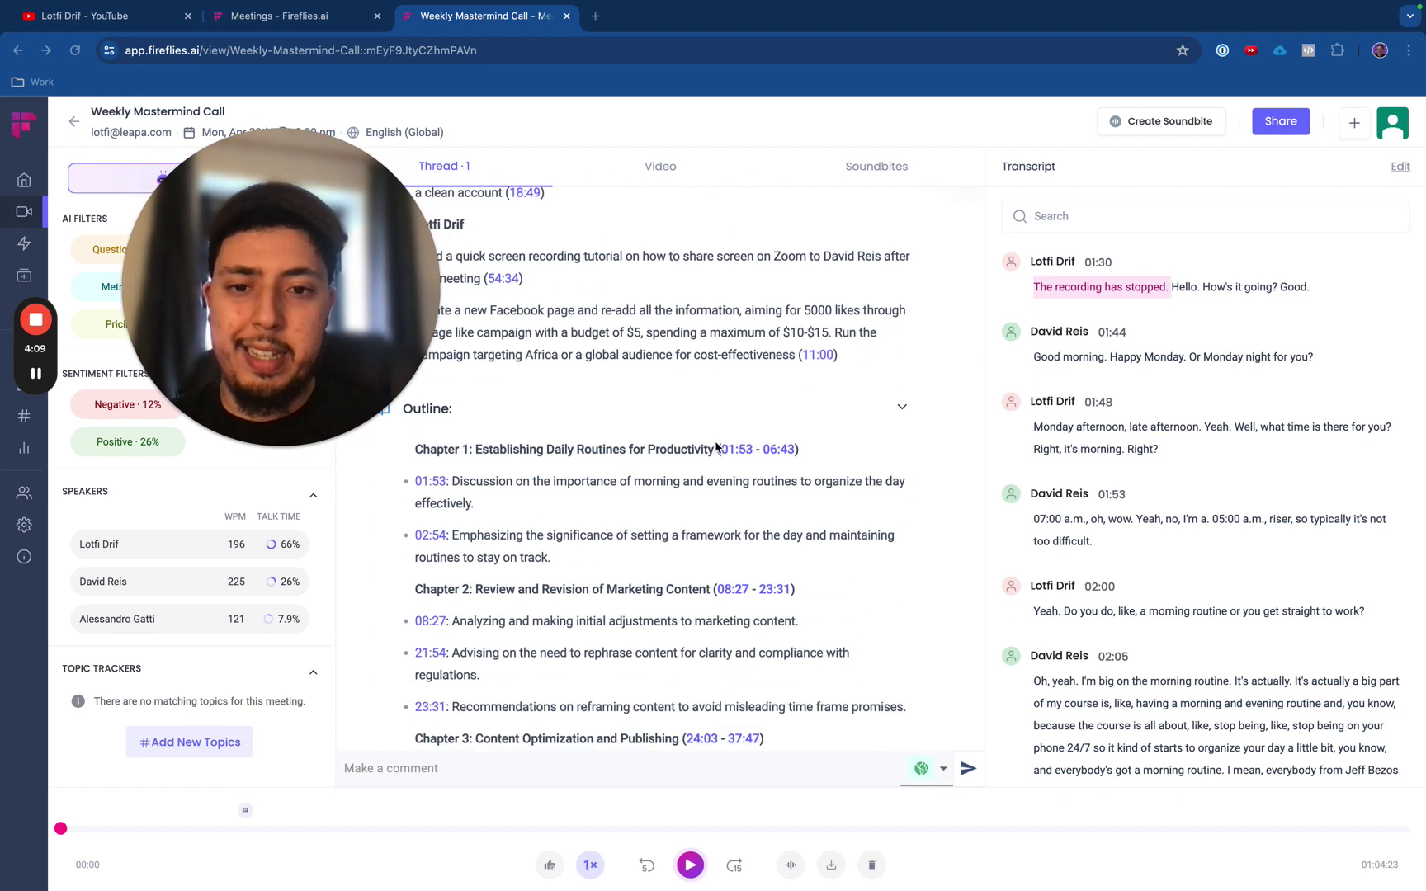
scroll(542, 443, "up", 5)
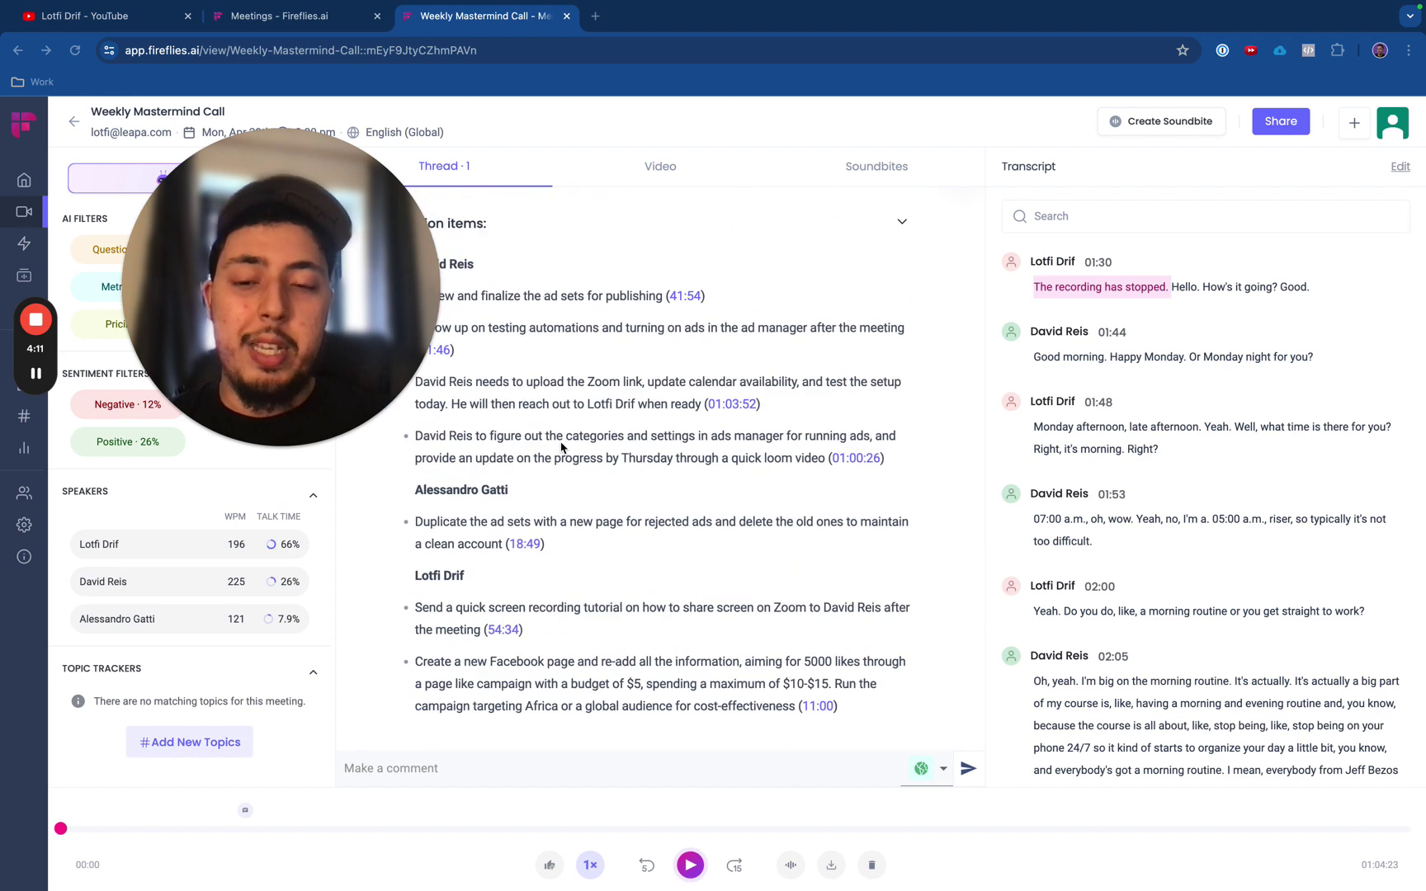
scroll(543, 444, "up", 5)
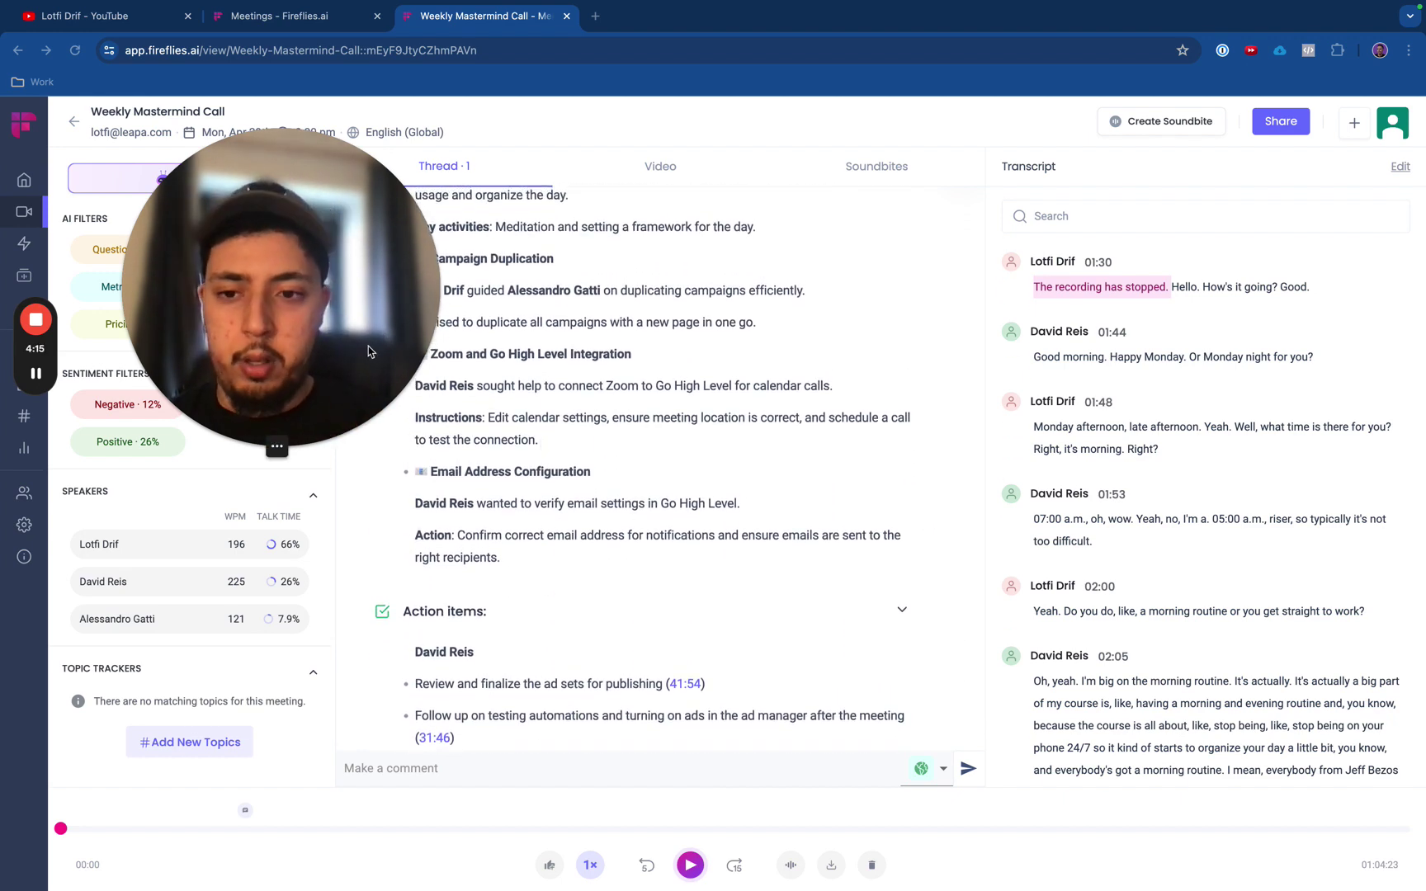
left_click_drag(368, 345, 810, 356)
scroll(429, 431, "up", 10)
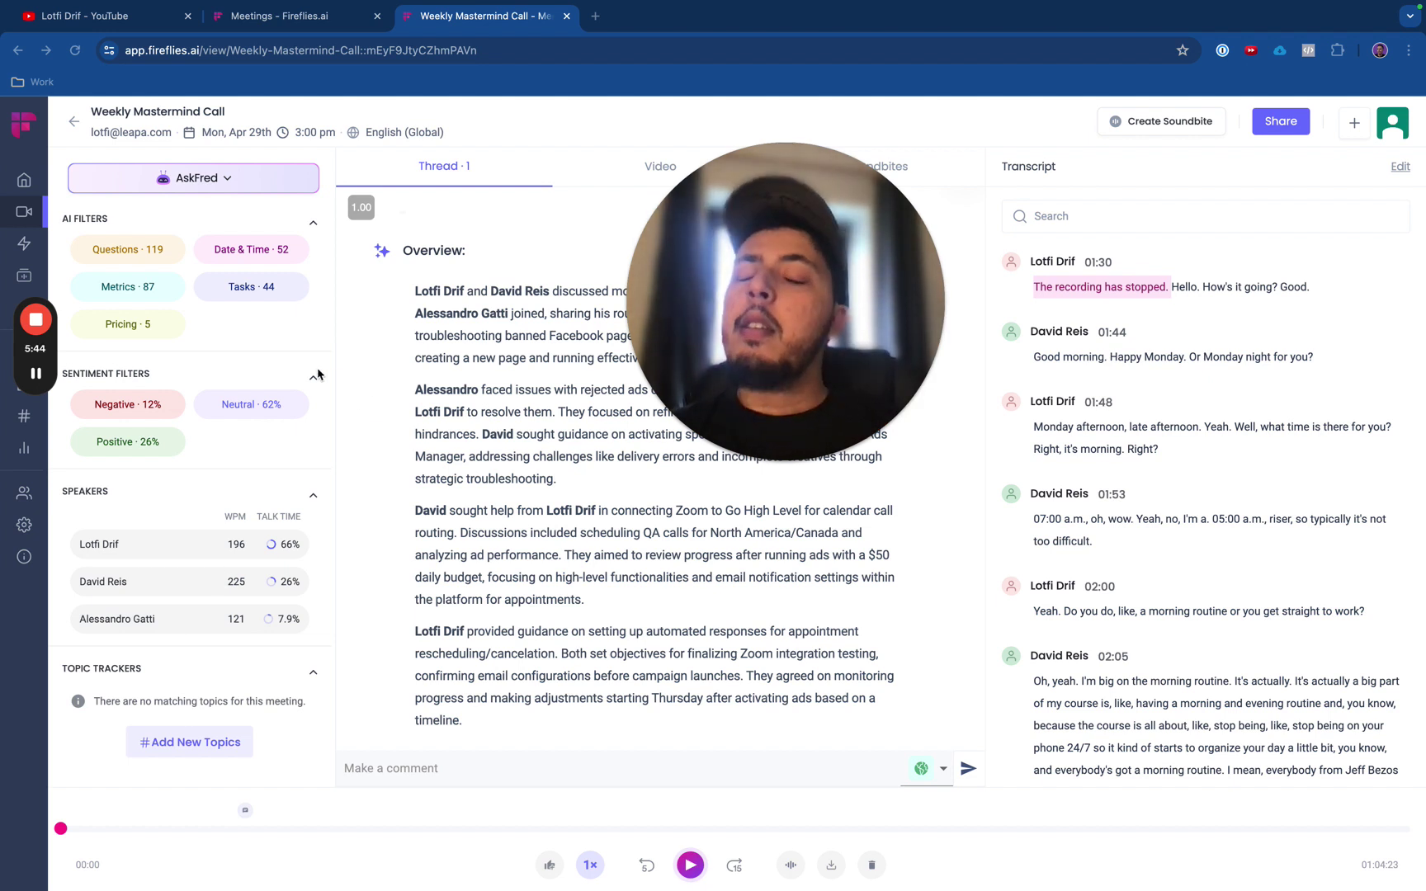
Step: Open the Integrations page and examine the available CRM, storage, note-taking and video conferencing apps
mouse_move(30, 353)
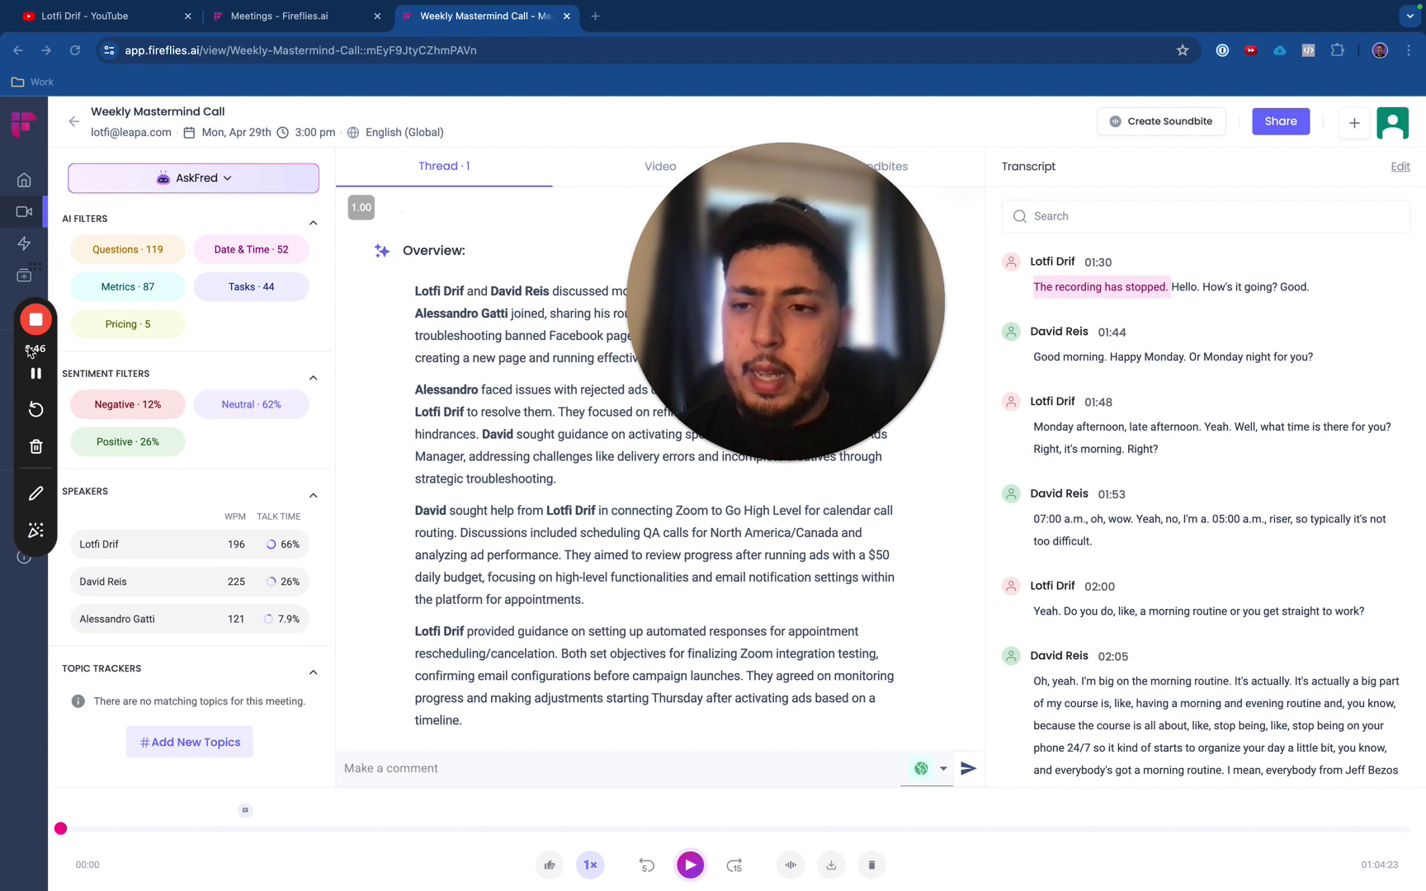
left_click_drag(30, 352, 216, 280)
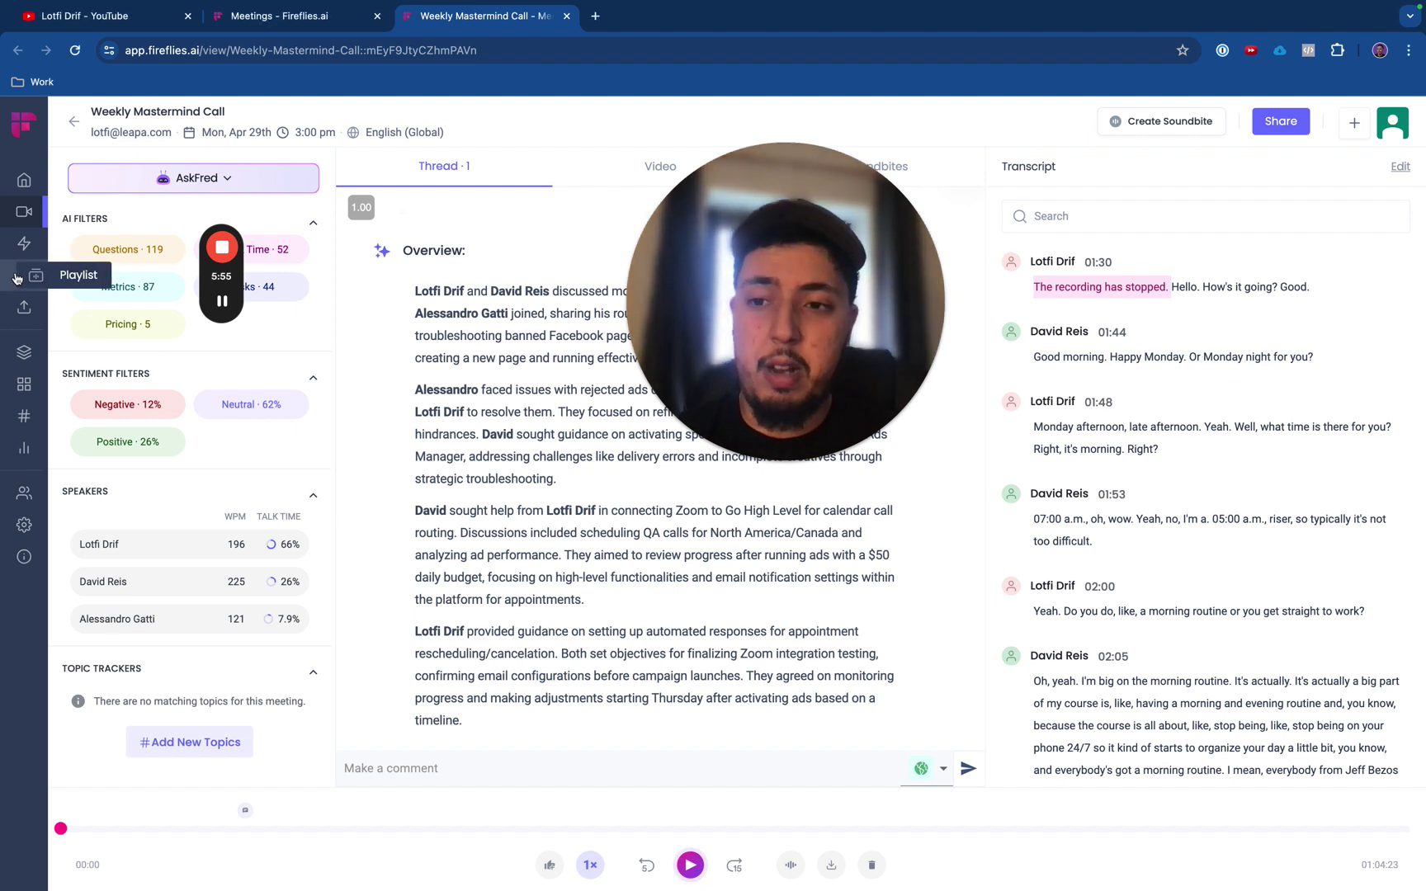
left_click(30, 357)
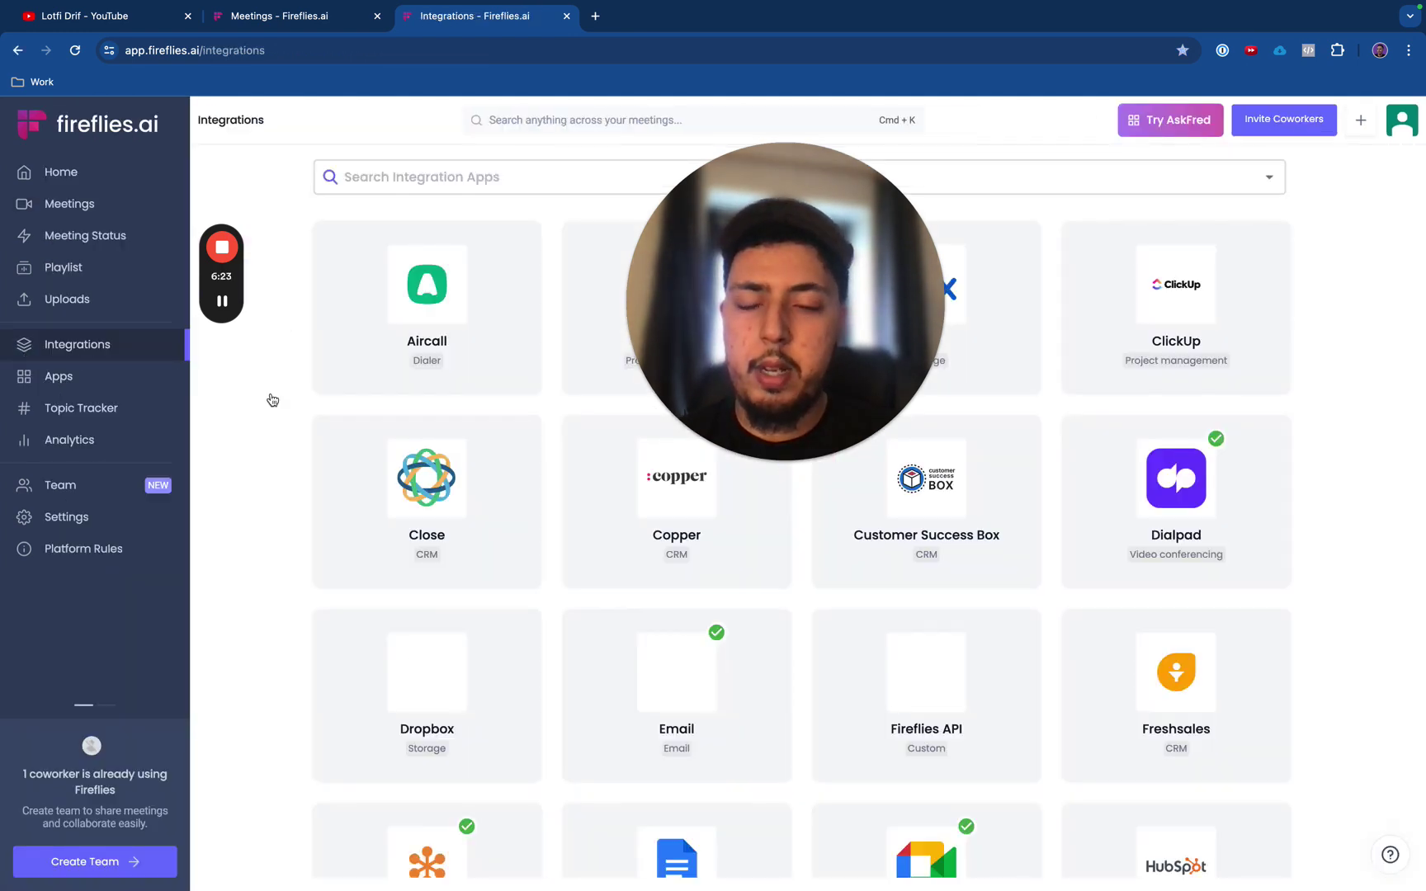
left_click_drag(703, 277, 967, 268)
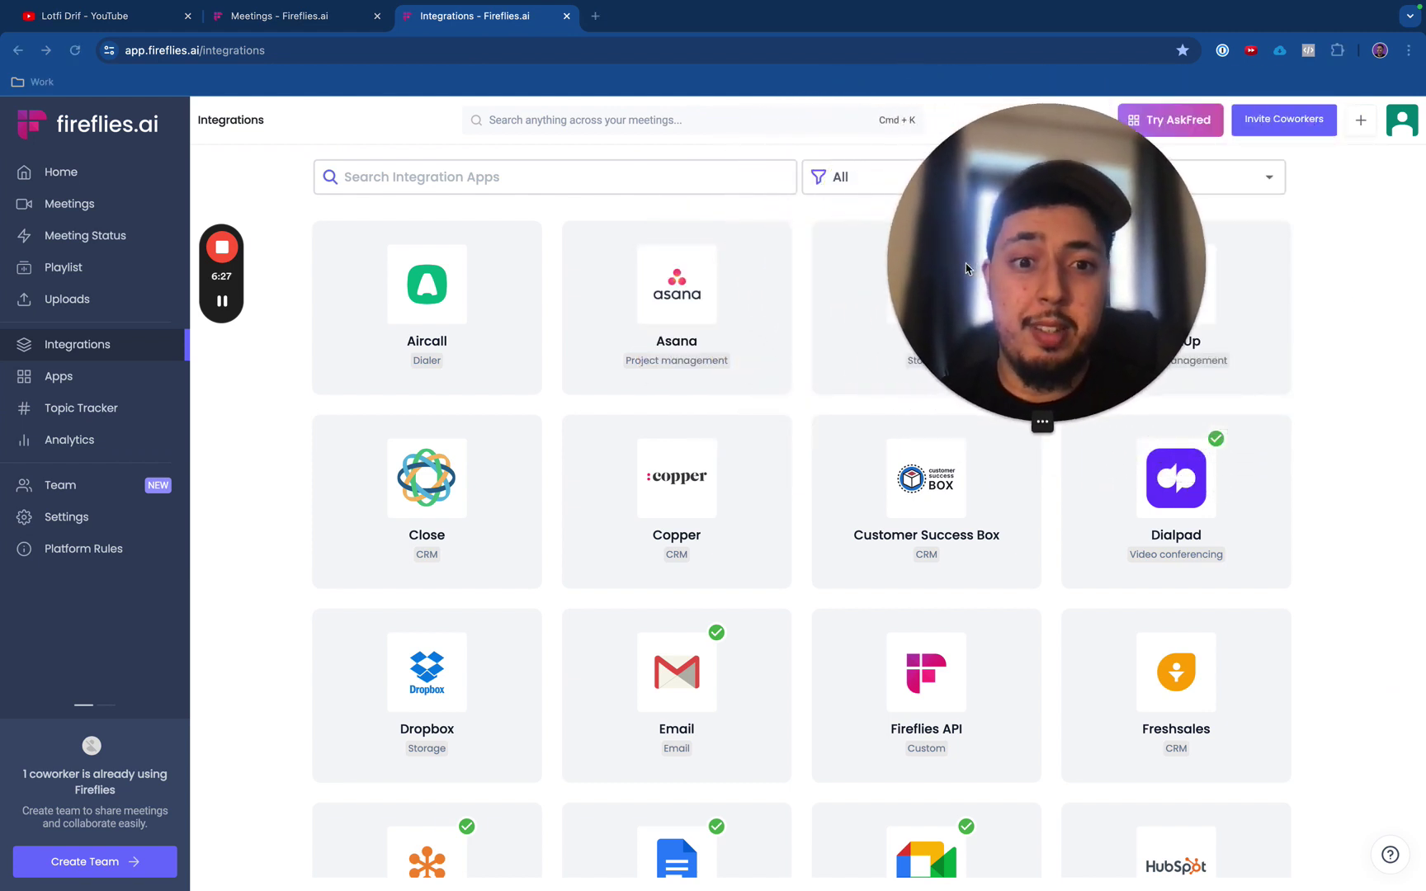
scroll(508, 622, "down", 4)
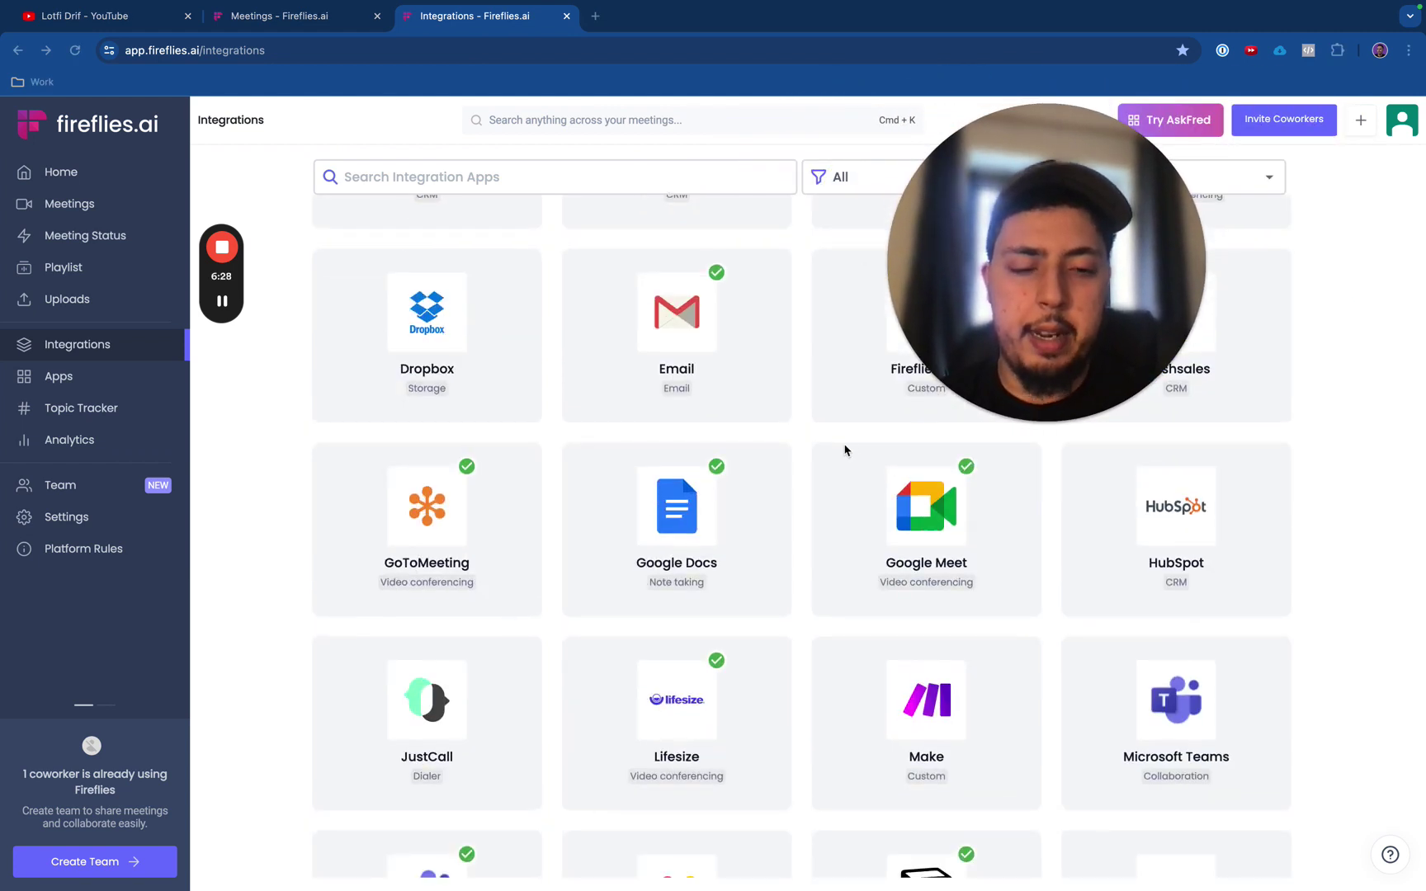
scroll(788, 532, "down", 3)
scroll(788, 533, "down", 4)
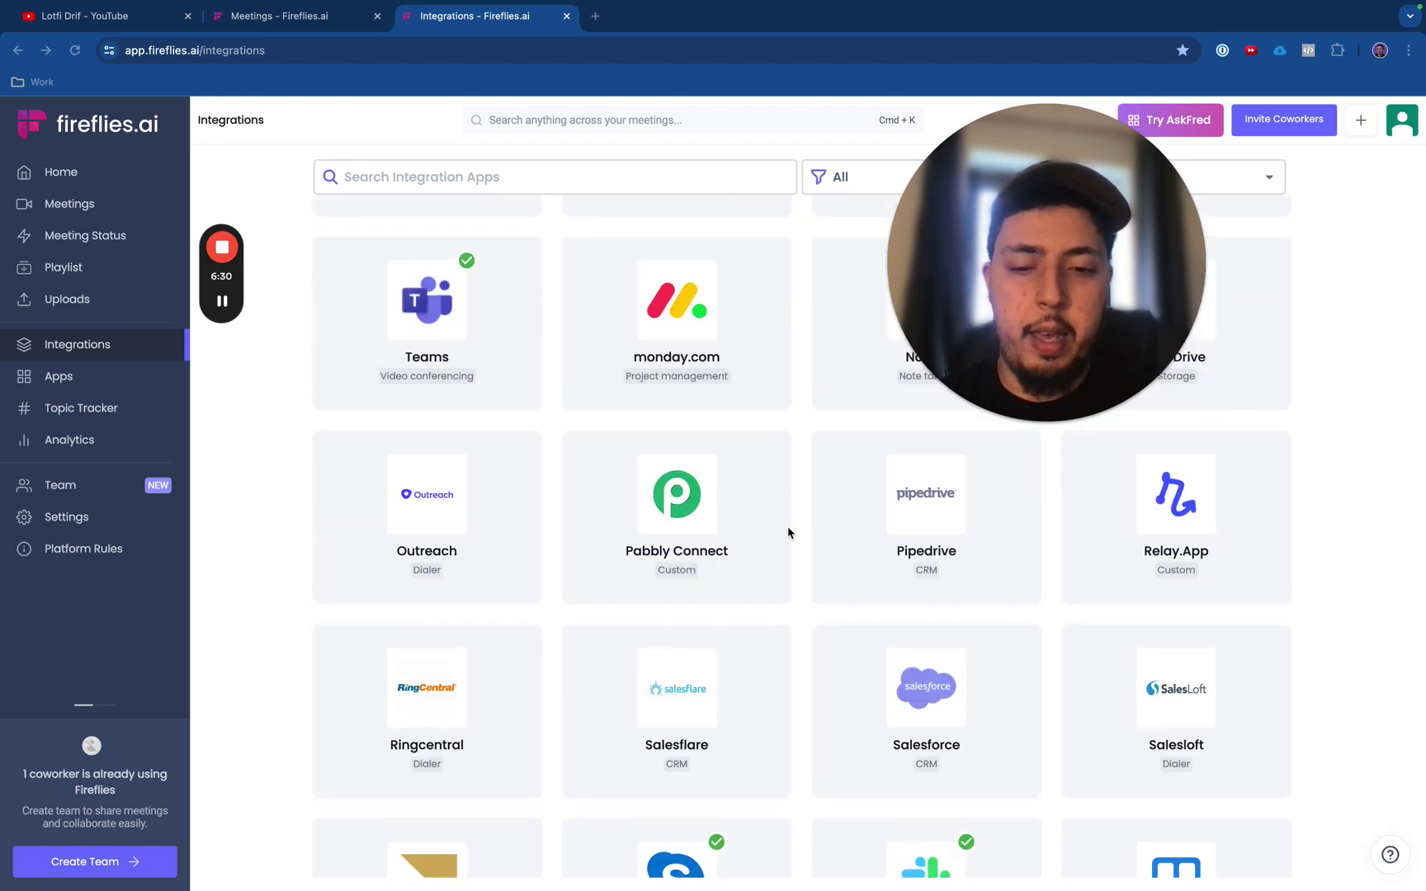
scroll(788, 532, "up", 9)
scroll(788, 532, "down", 2)
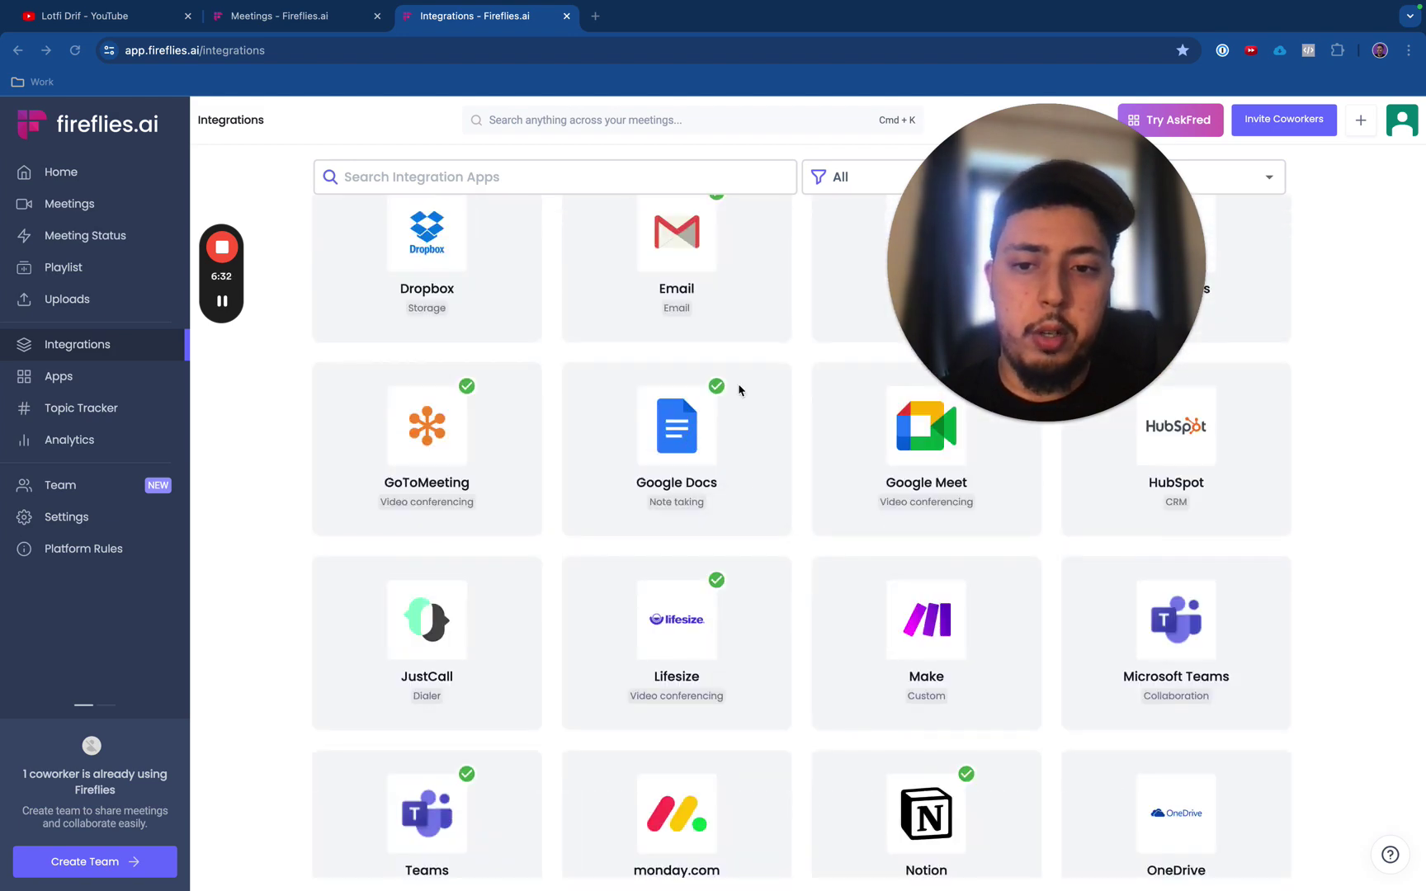
scroll(739, 390, "up", 2)
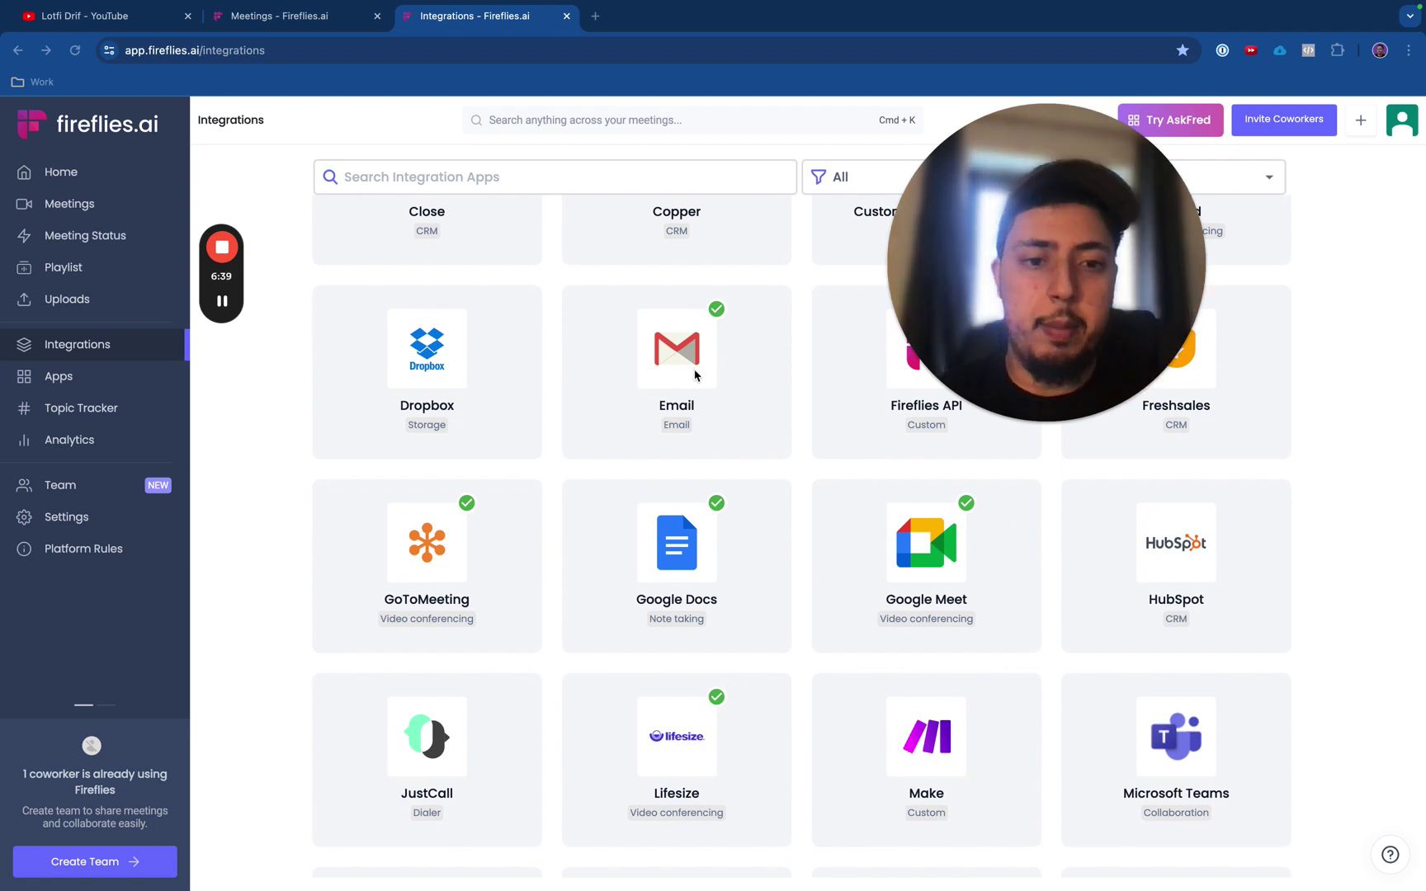
scroll(695, 376, "up", 2)
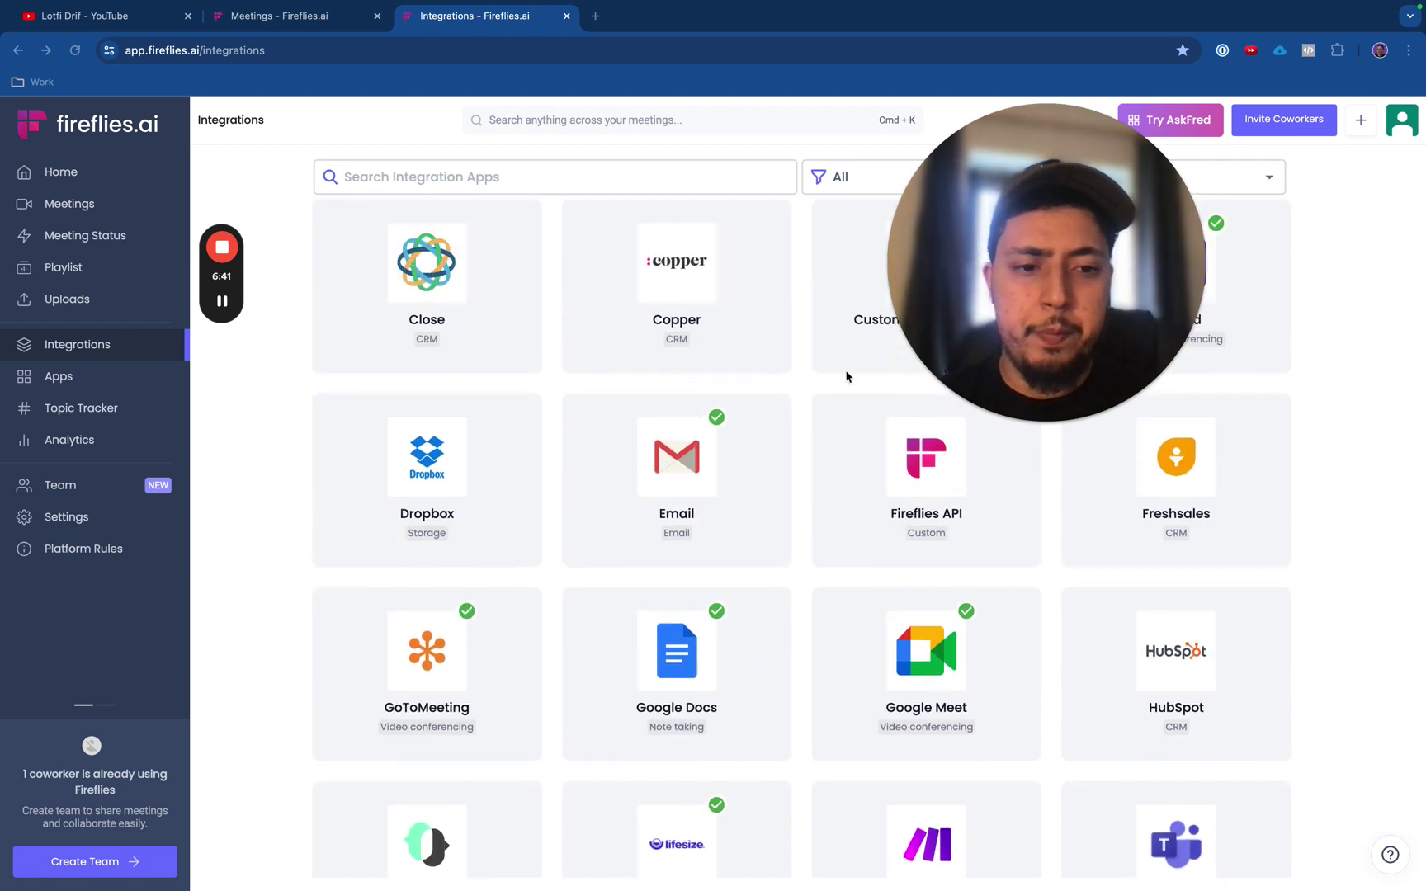
scroll(899, 497, "up", 4)
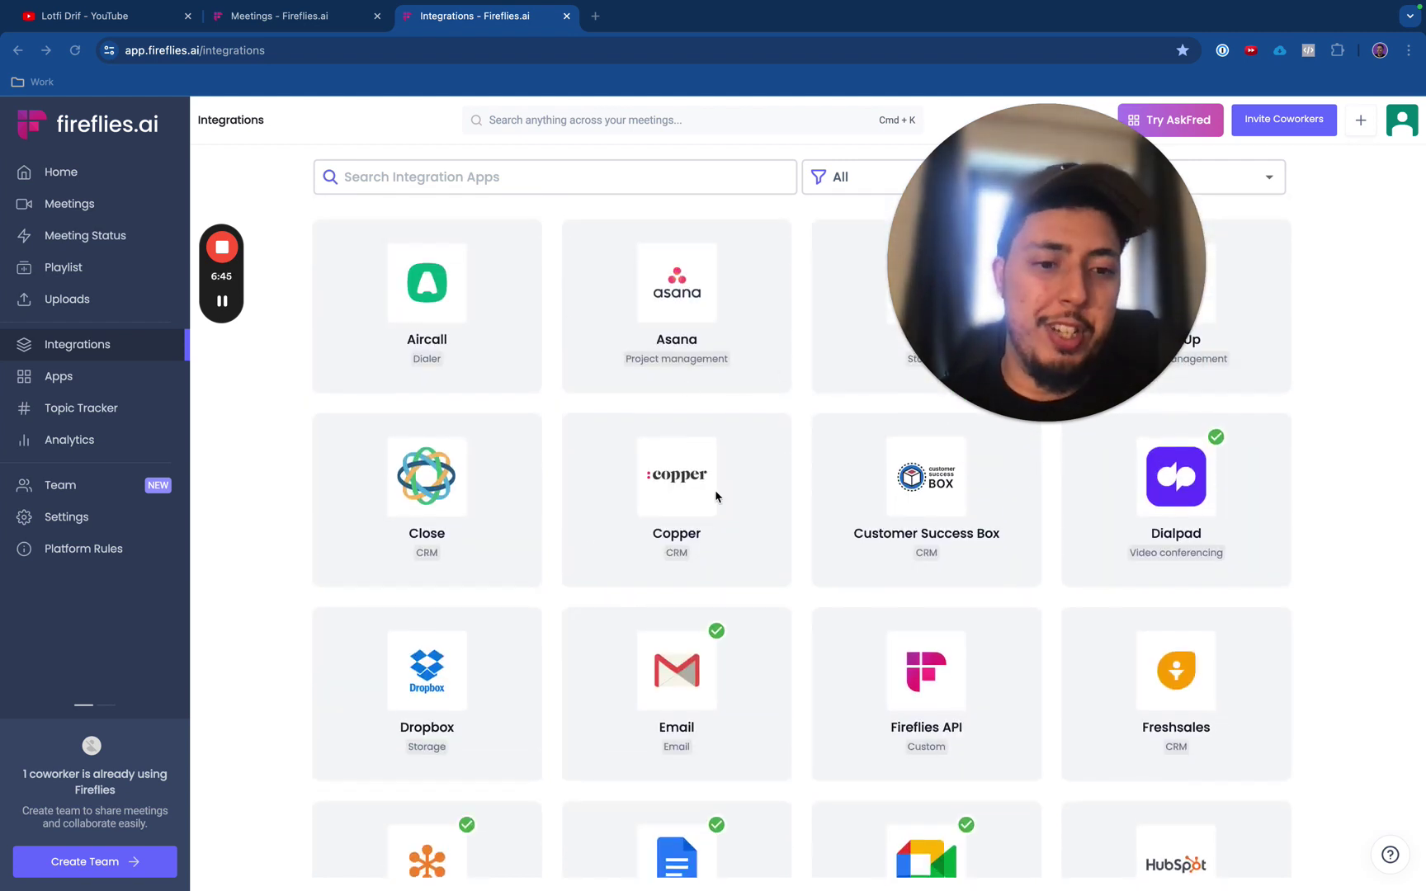
Step: Look through the rest of the integrations list down to the Slack, Zapier and Zoom entries
scroll(716, 493, "down", 10)
scroll(716, 496, "down", 10)
scroll(716, 496, "up", 6)
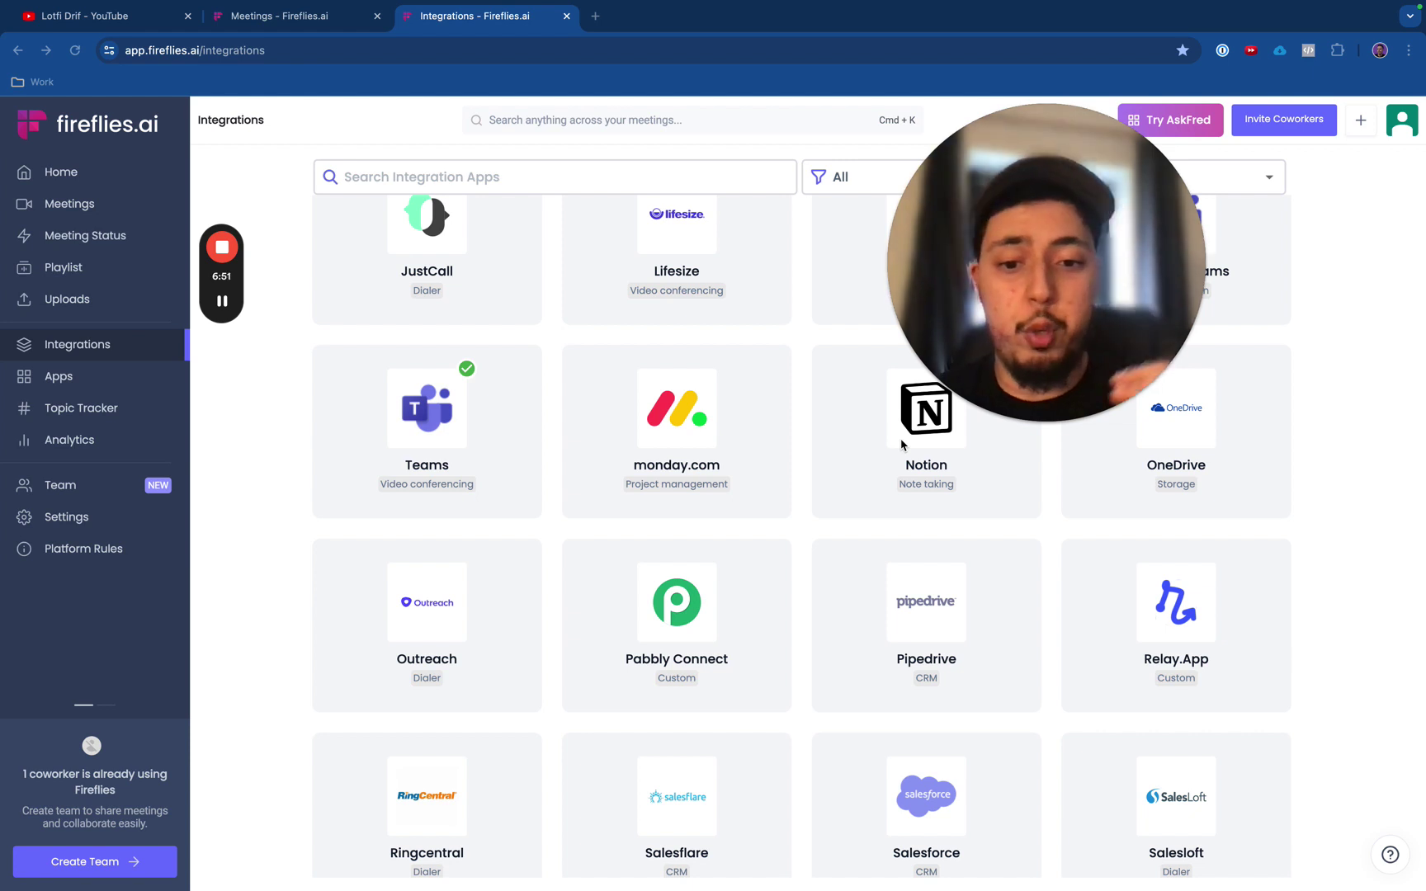
scroll(901, 446, "down", 5)
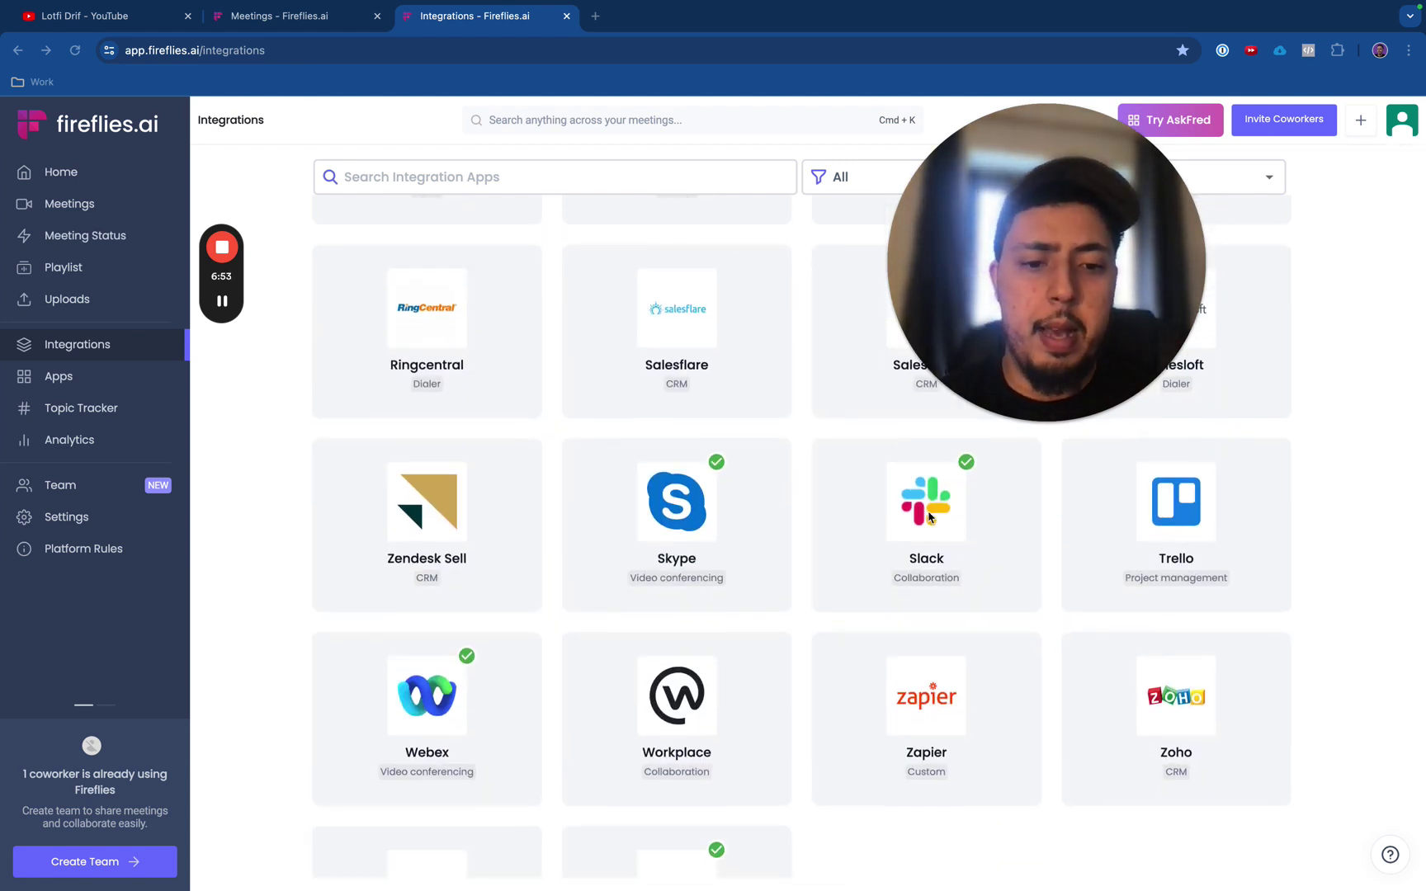
scroll(872, 557, "down", 1)
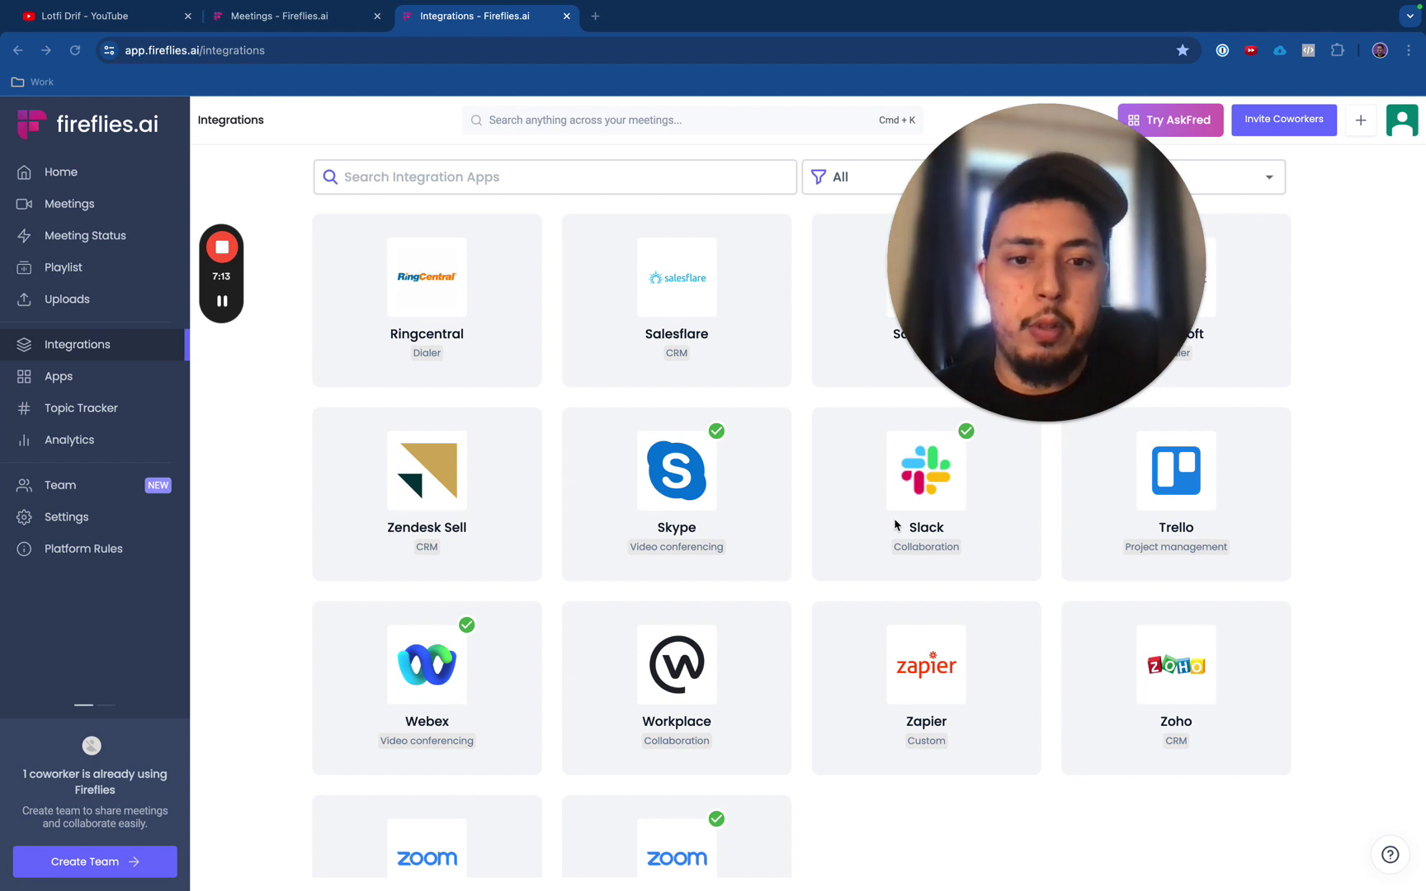
scroll(895, 525, "down", 3)
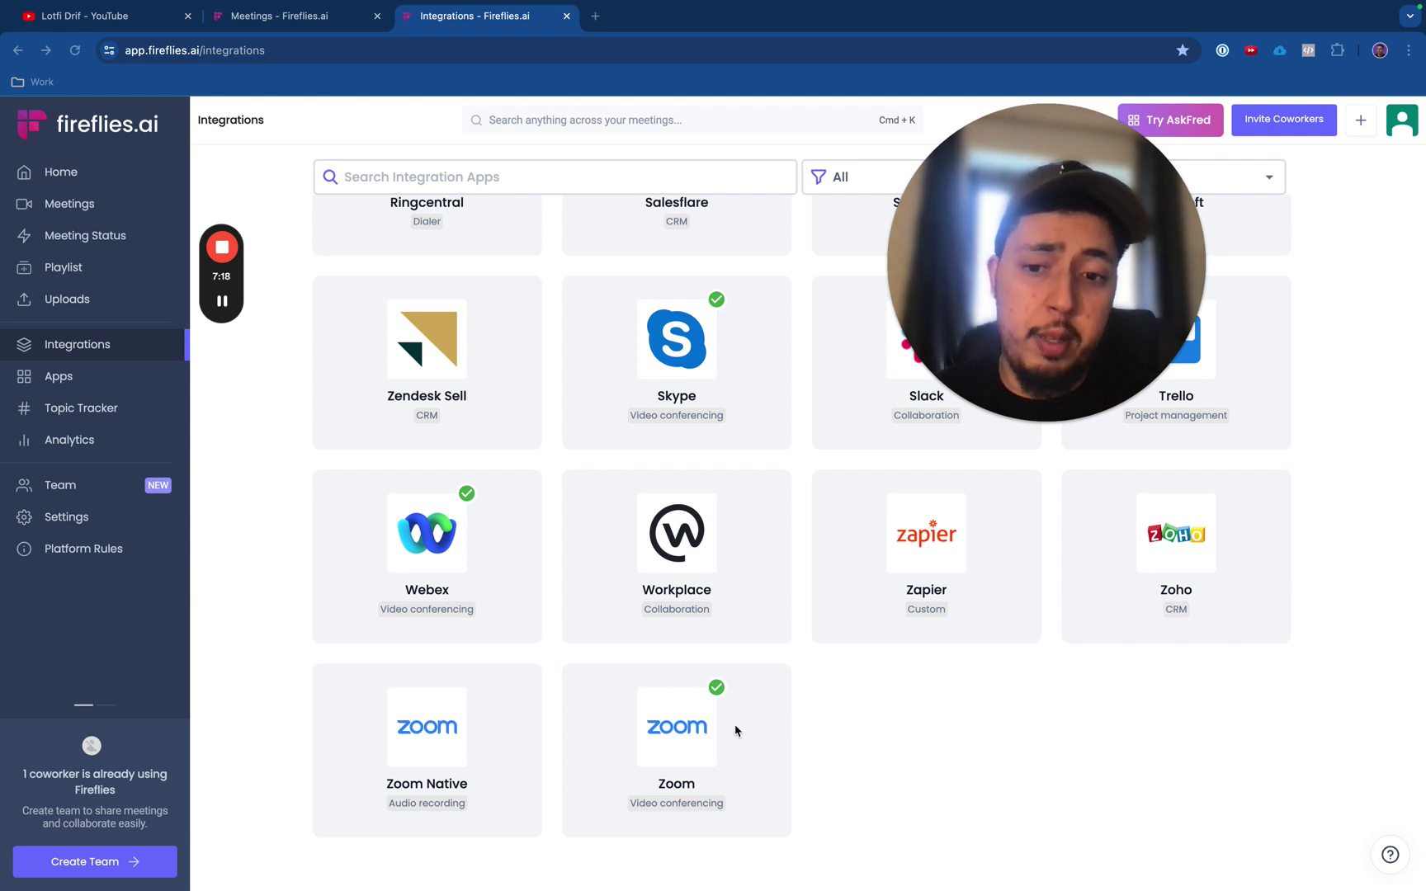
scroll(735, 729, "up", 15)
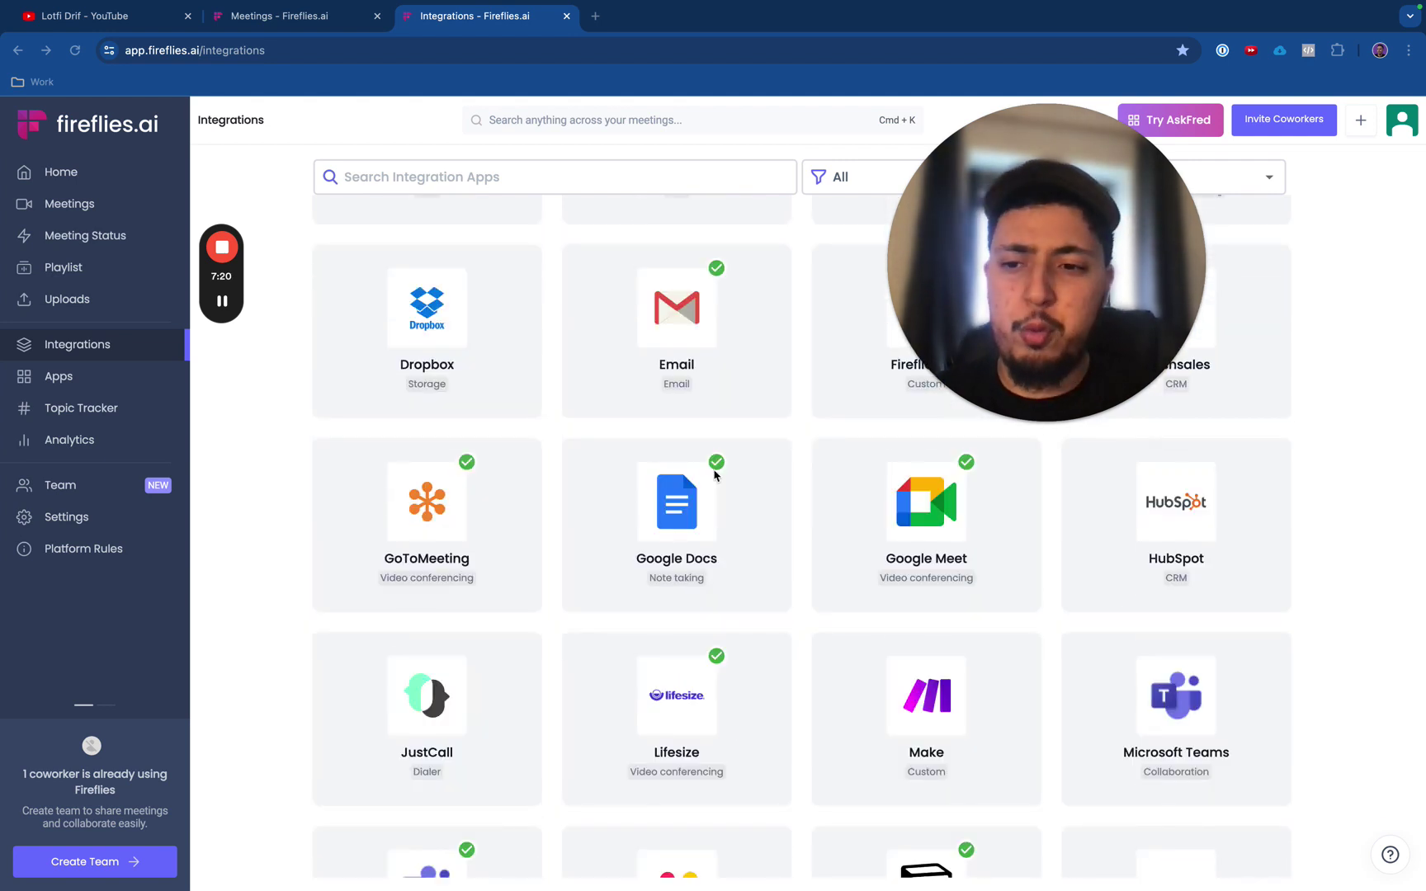
Step: Open the Analytics page and examine the conversation metrics for the last 7 days, including the average talk to listen ratio
left_click(85, 446)
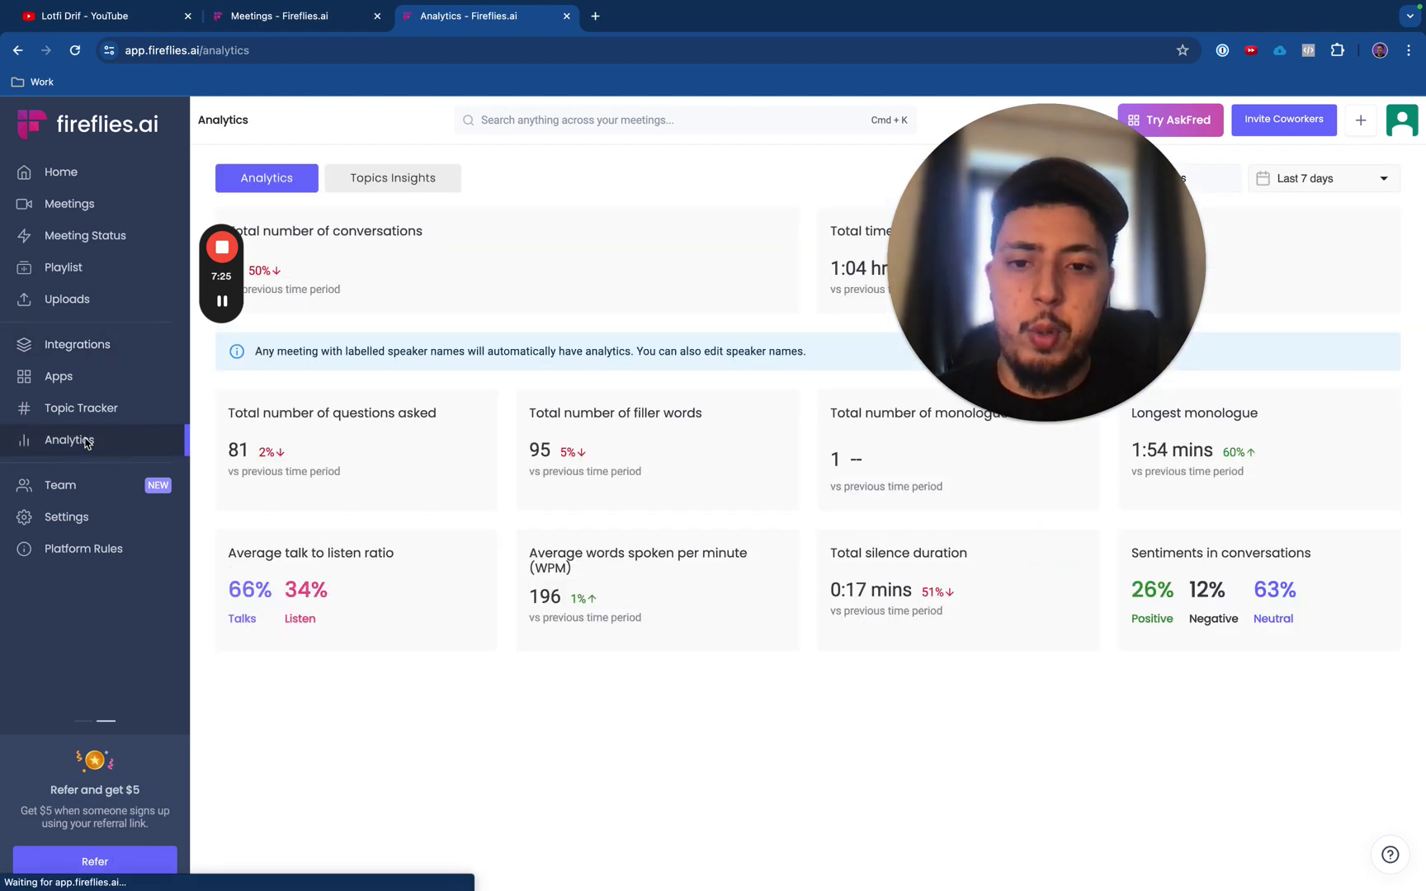
left_click_drag(944, 300, 1028, 327)
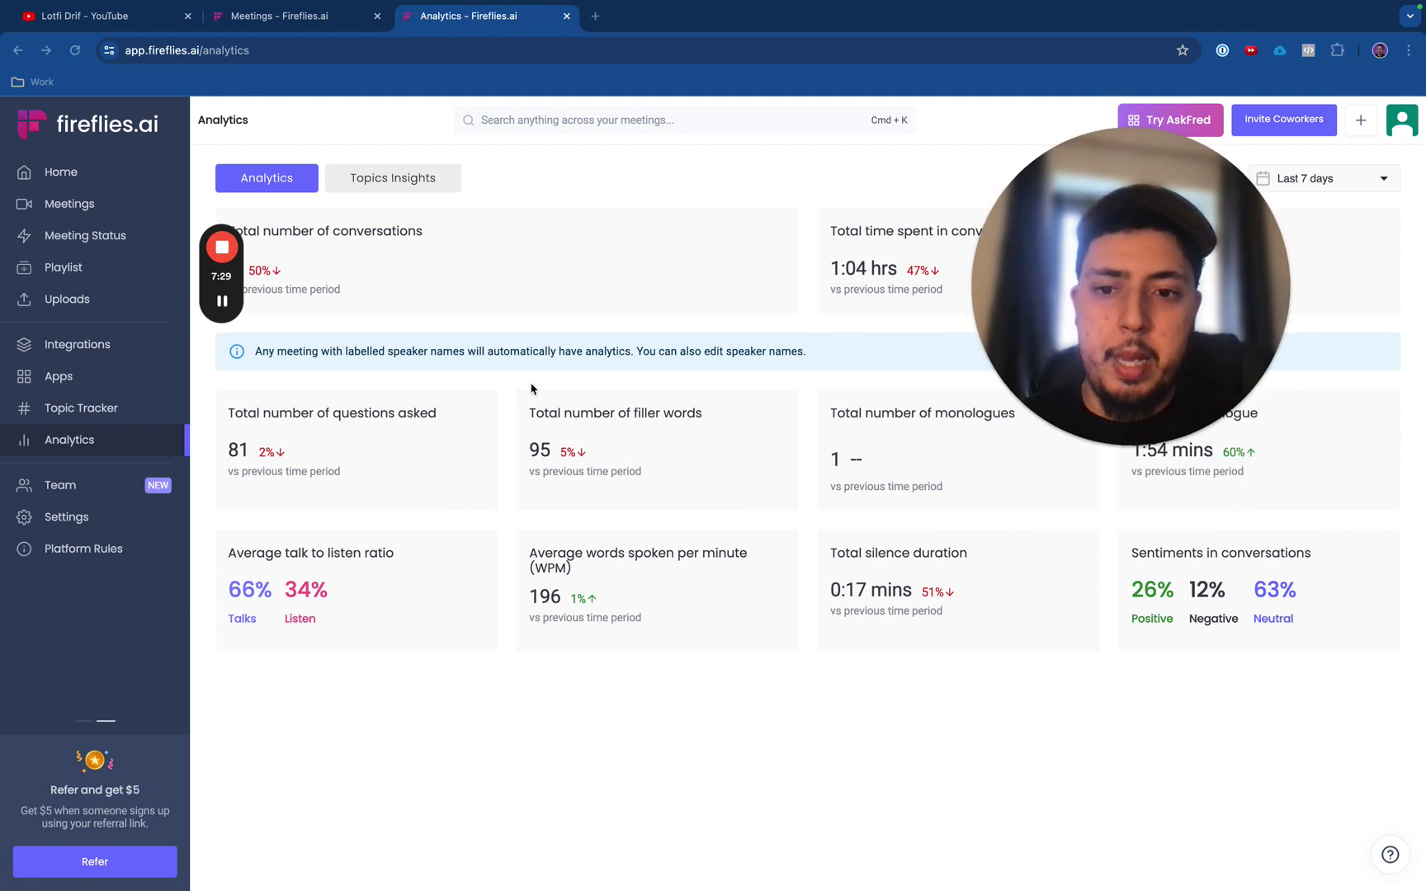
mouse_move(980, 374)
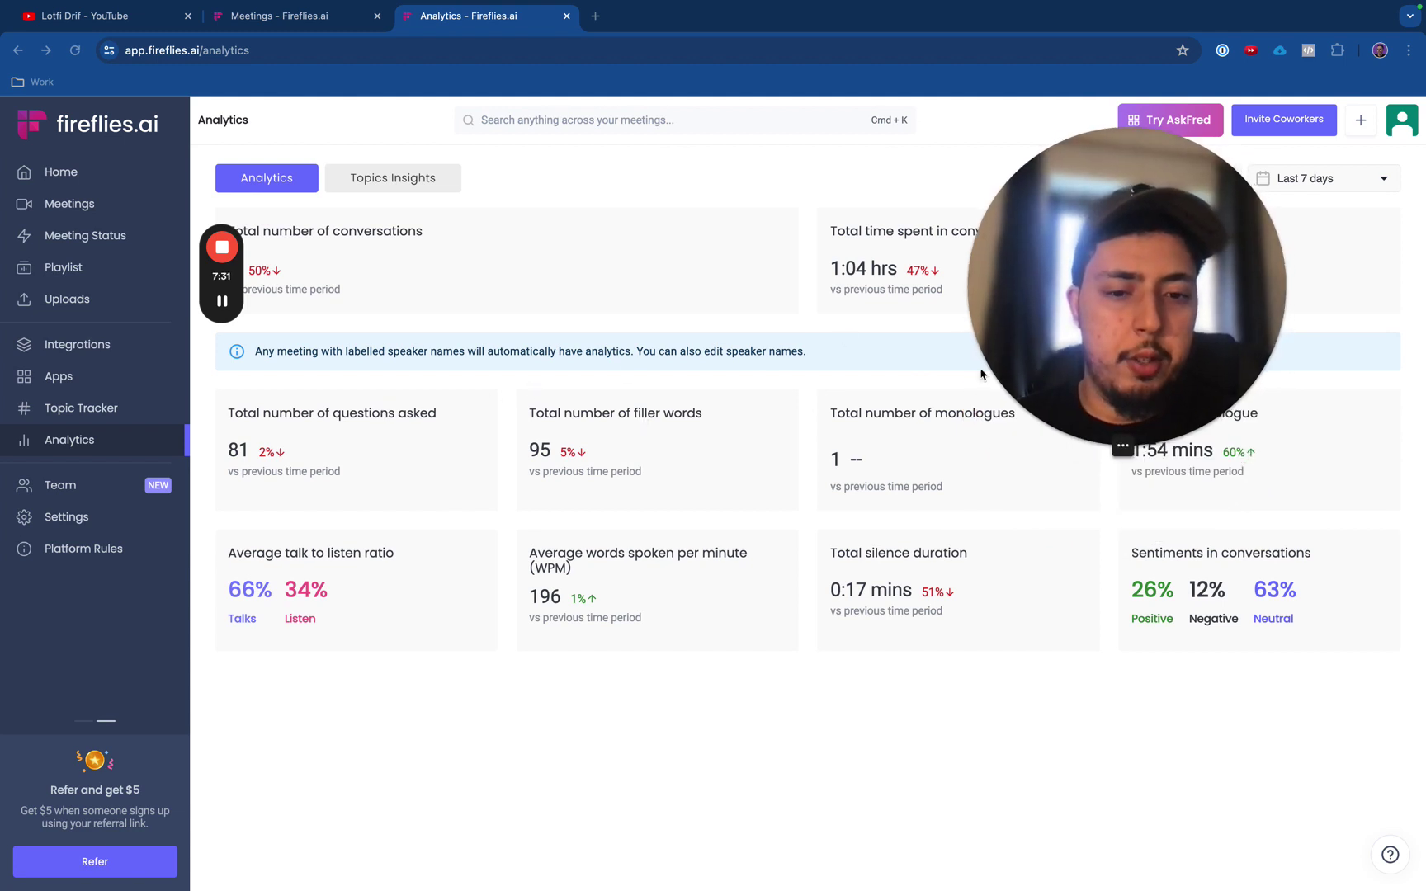
left_click_drag(980, 374, 676, 352)
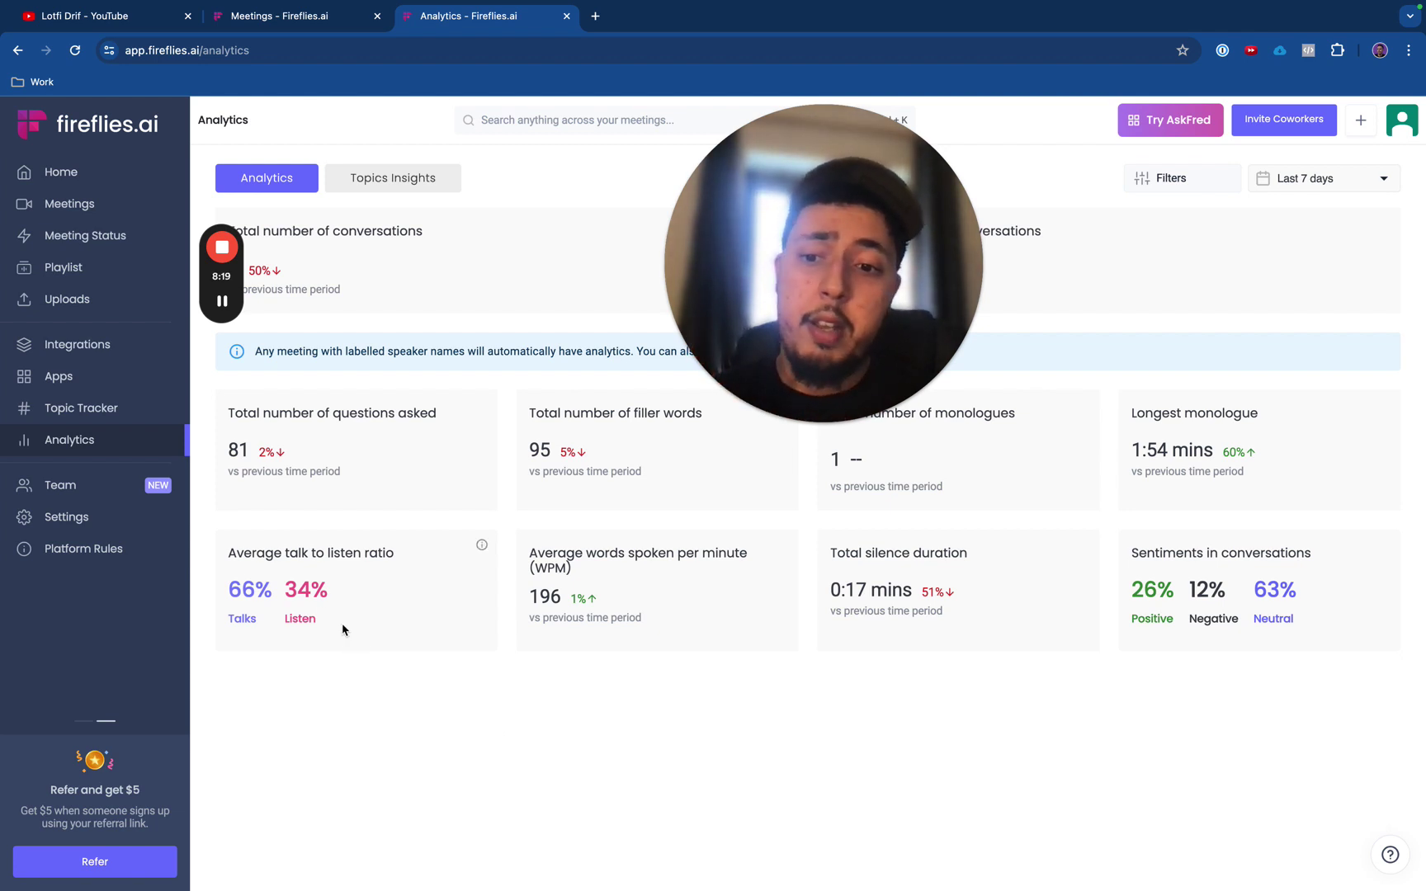
left_click_drag(341, 625, 241, 554)
left_click(374, 662)
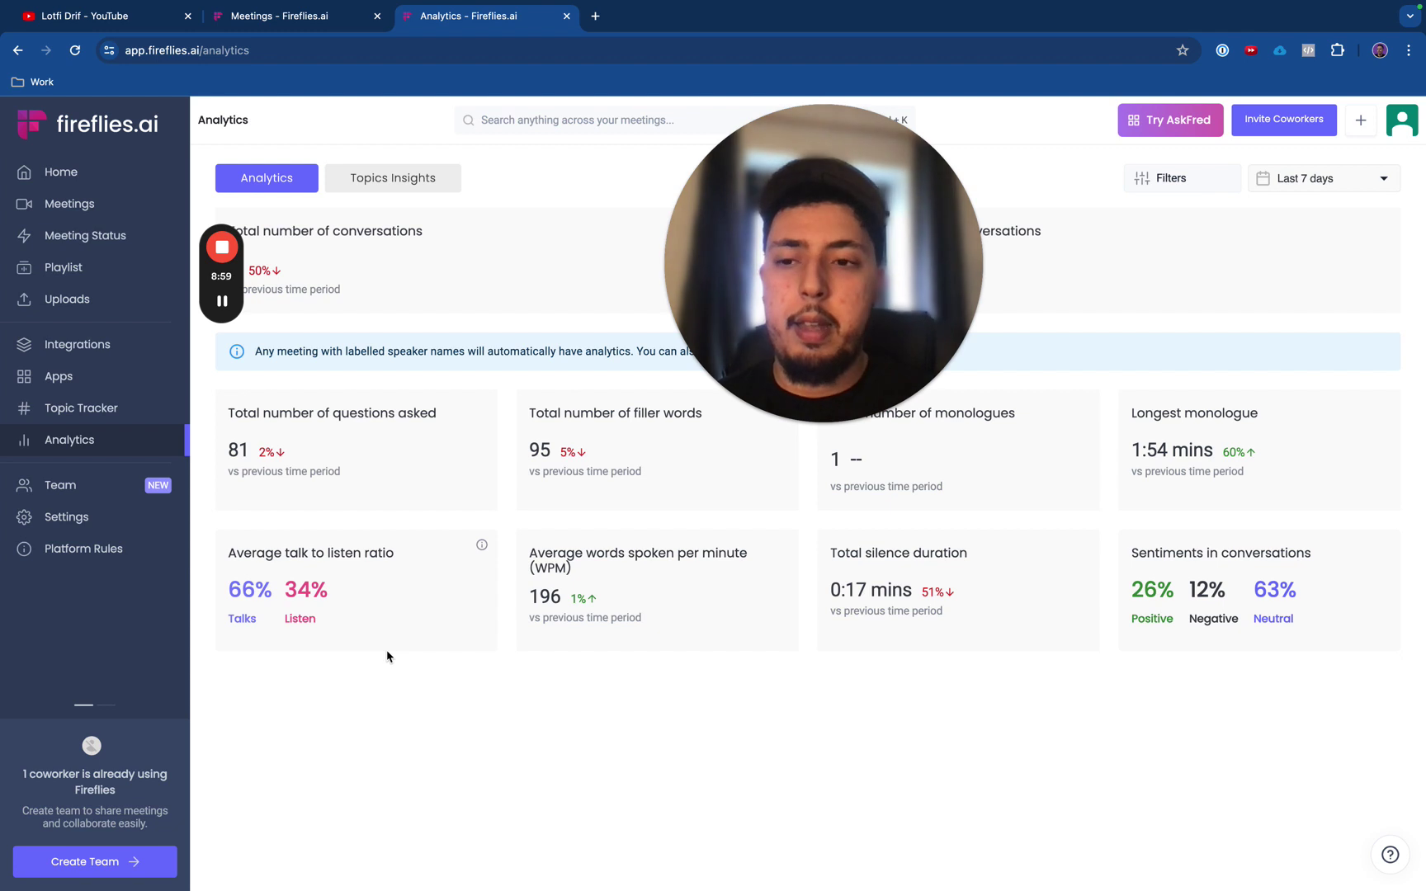
Step: View the Uploads page for audio and video transcription and open the Apps page listing the AI apps
left_click(74, 310)
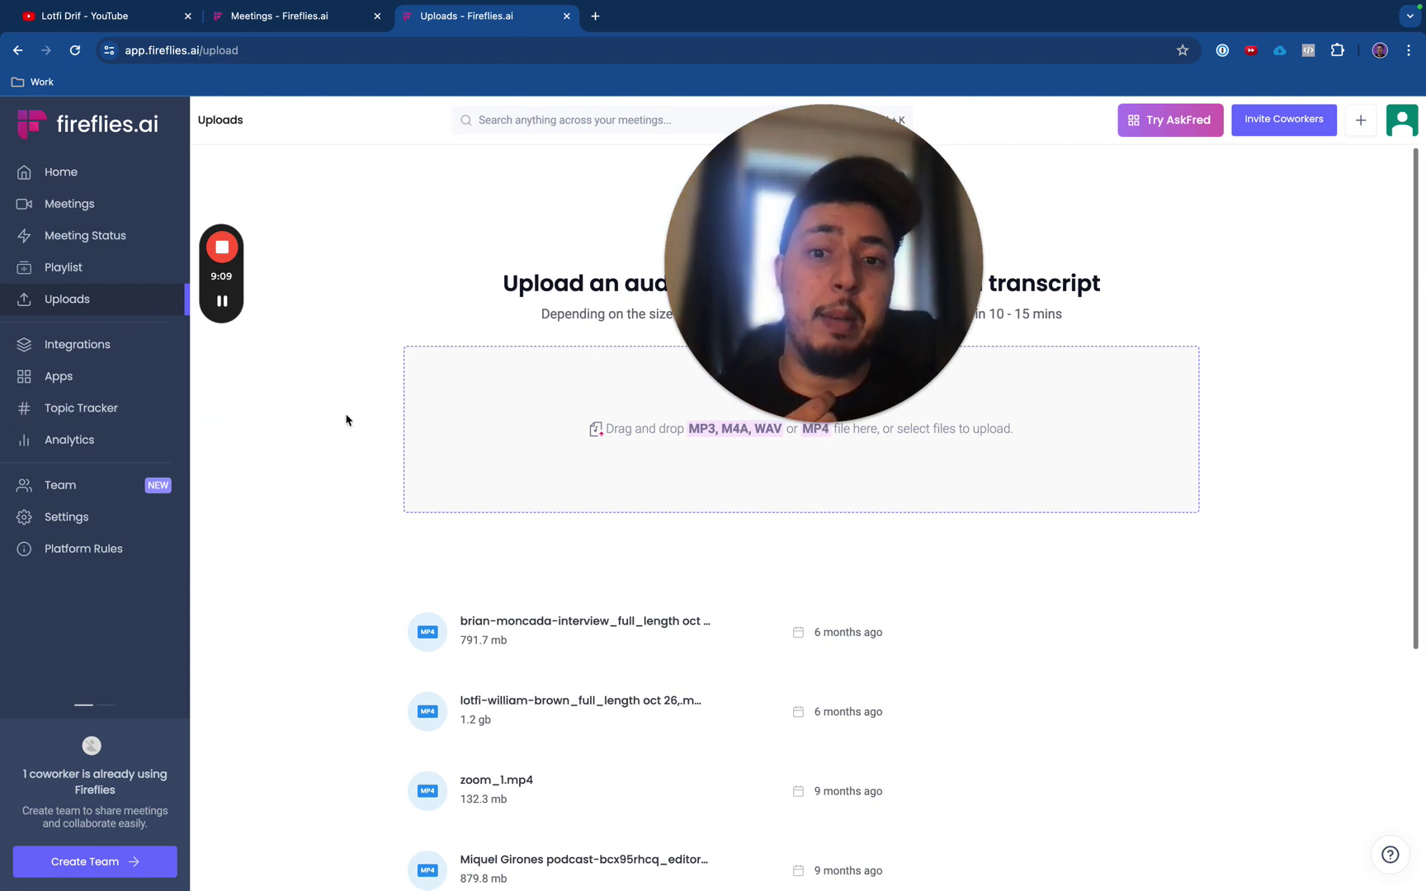
left_click(112, 407)
left_click(99, 378)
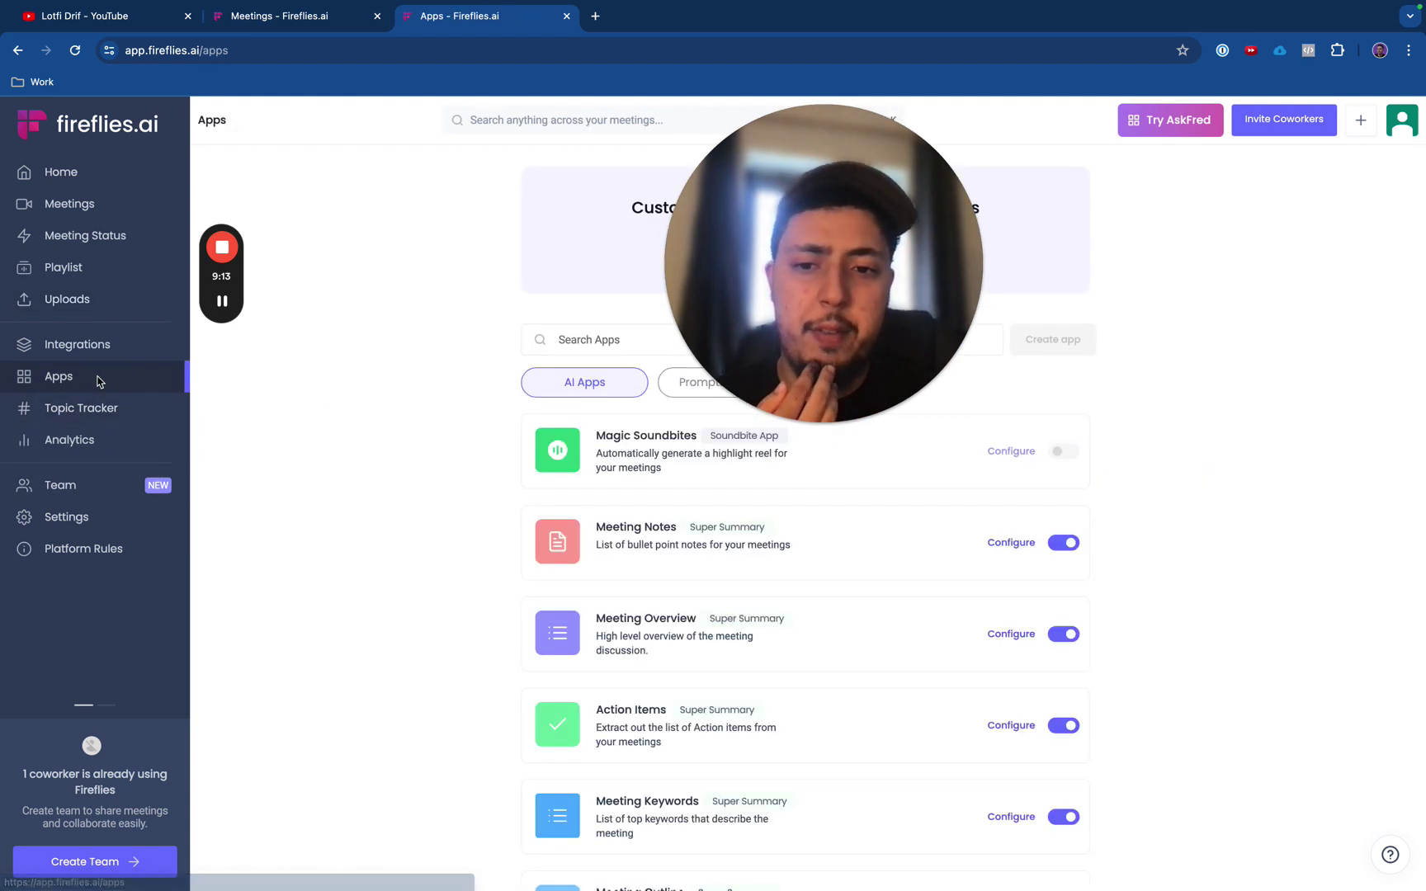